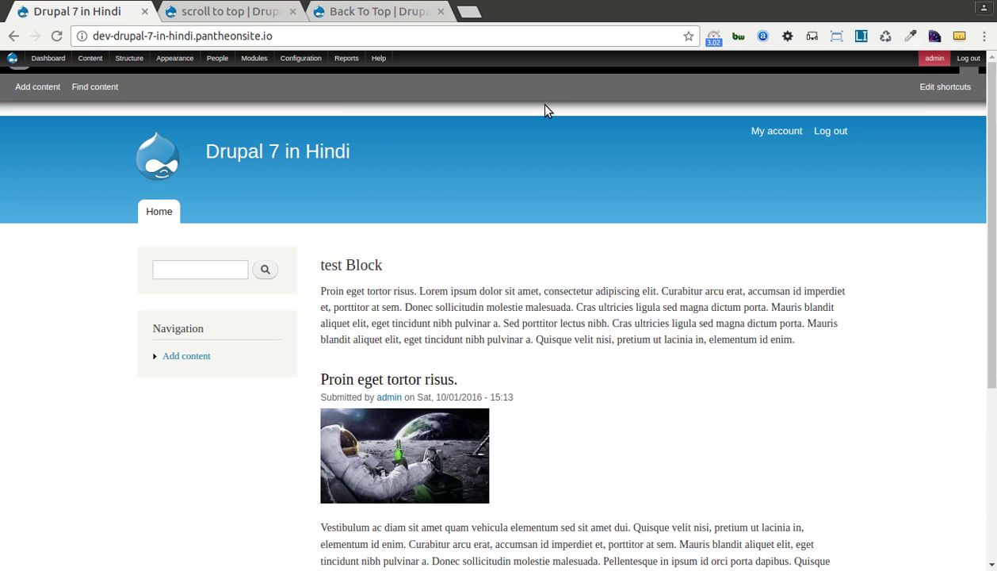
- Look through the Drupal site's home page from the header down to the footer and back
{"action": "scroll", "coordinate": [443, 249], "scroll_direction": "down", "scroll_amount": 4}
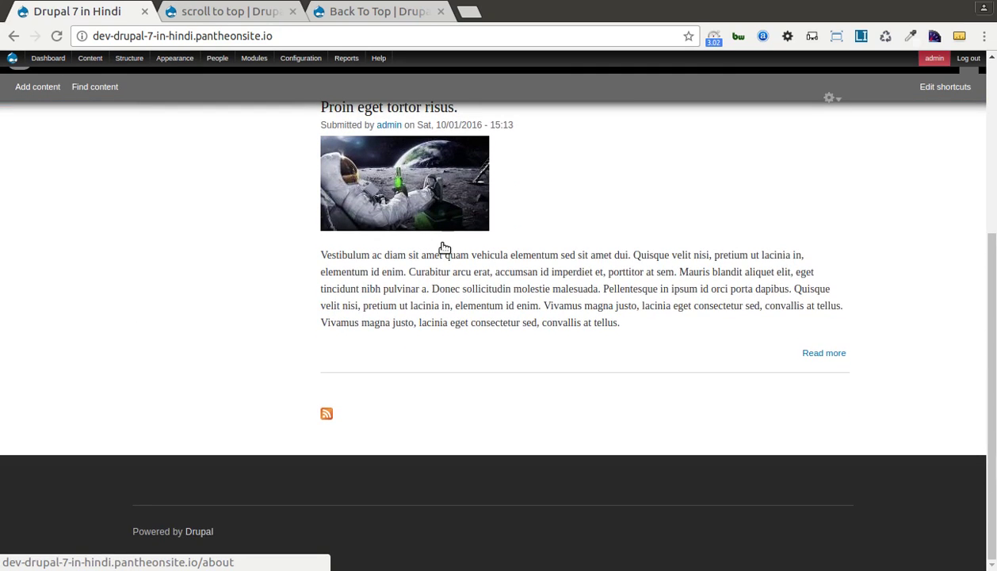
{"action": "scroll", "coordinate": [444, 248], "scroll_direction": "up", "scroll_amount": 4}
{"action": "scroll", "coordinate": [587, 398], "scroll_direction": "down", "scroll_amount": 4}
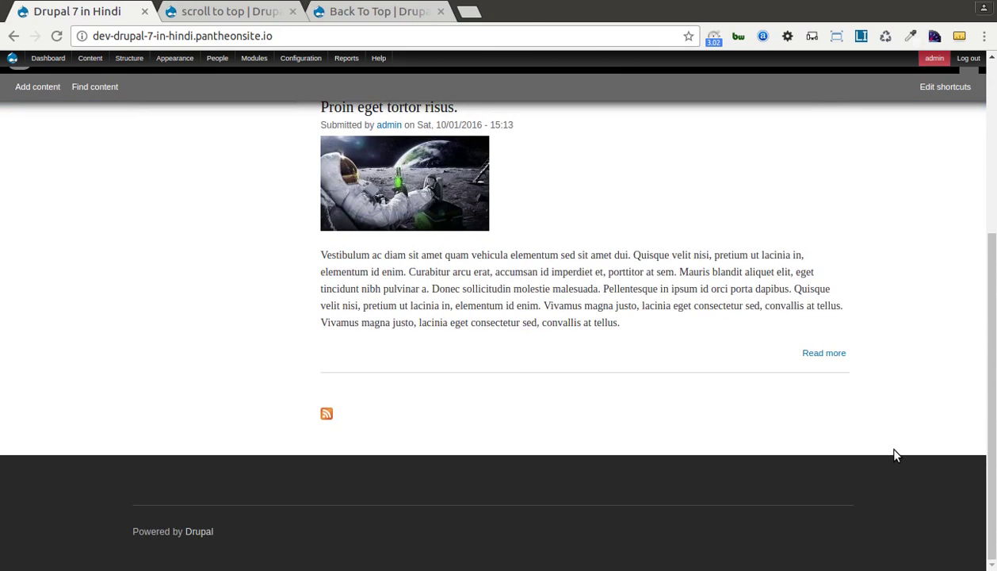
{"action": "scroll", "coordinate": [618, 393], "scroll_direction": "up", "scroll_amount": 4}
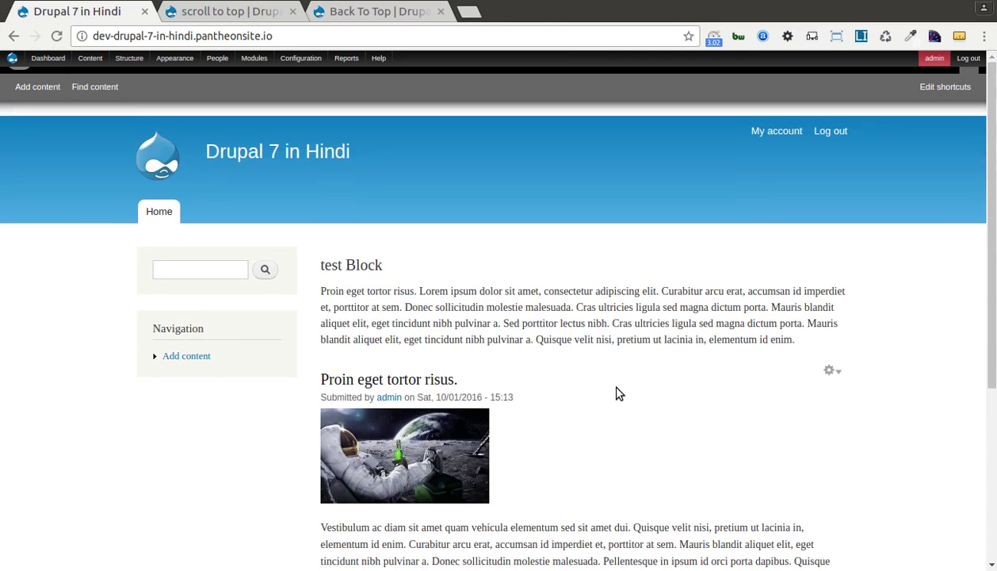
{"action": "scroll", "coordinate": [619, 393], "scroll_direction": "down", "scroll_amount": 4}
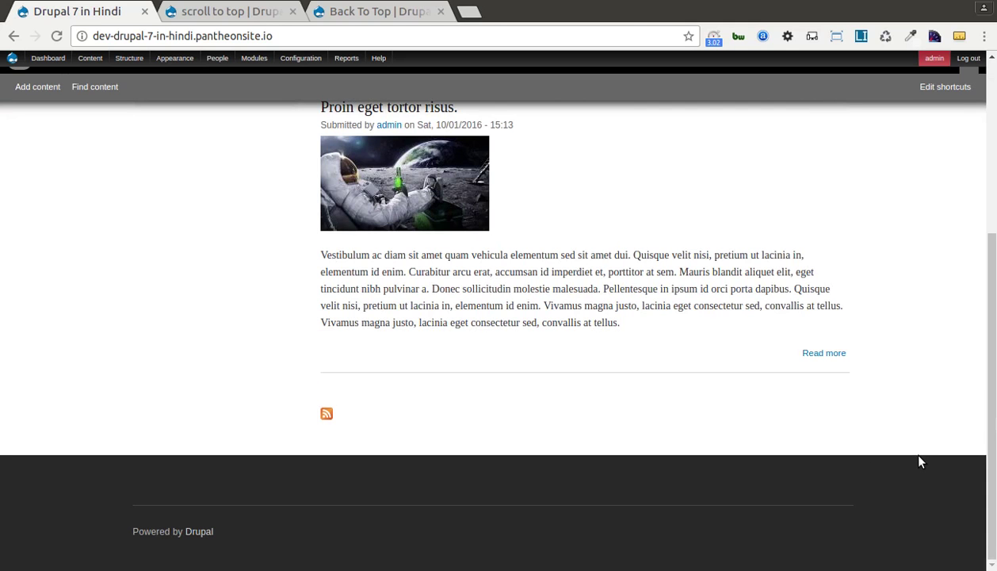
{"action": "scroll", "coordinate": [776, 425], "scroll_direction": "up", "scroll_amount": 4}
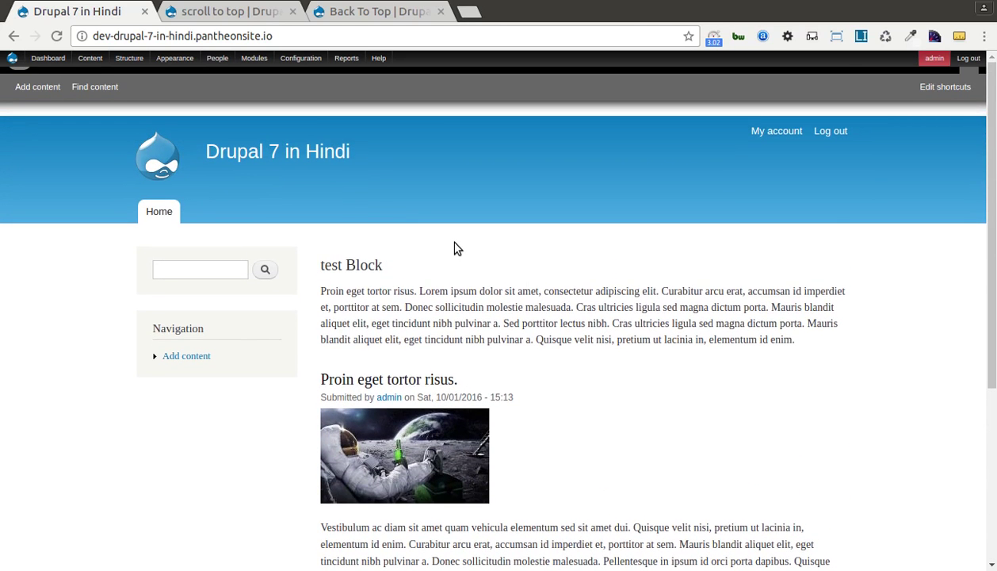
- Review the description and available options on the scroll to top module's project page
{"action": "left_click", "coordinate": [234, 12]}
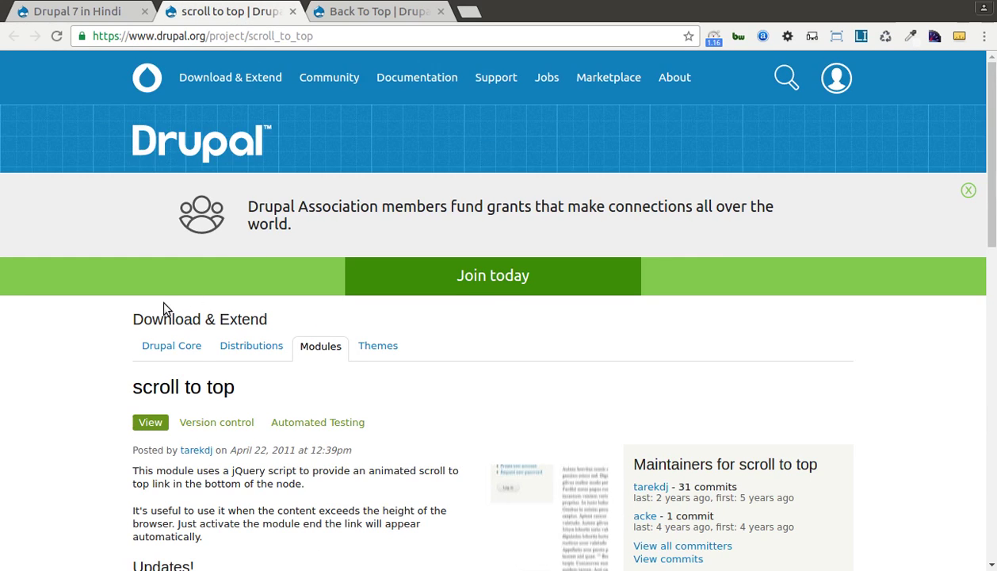
{"action": "scroll", "coordinate": [159, 317], "scroll_direction": "down", "scroll_amount": 4}
{"action": "scroll", "coordinate": [115, 337], "scroll_direction": "down", "scroll_amount": 3}
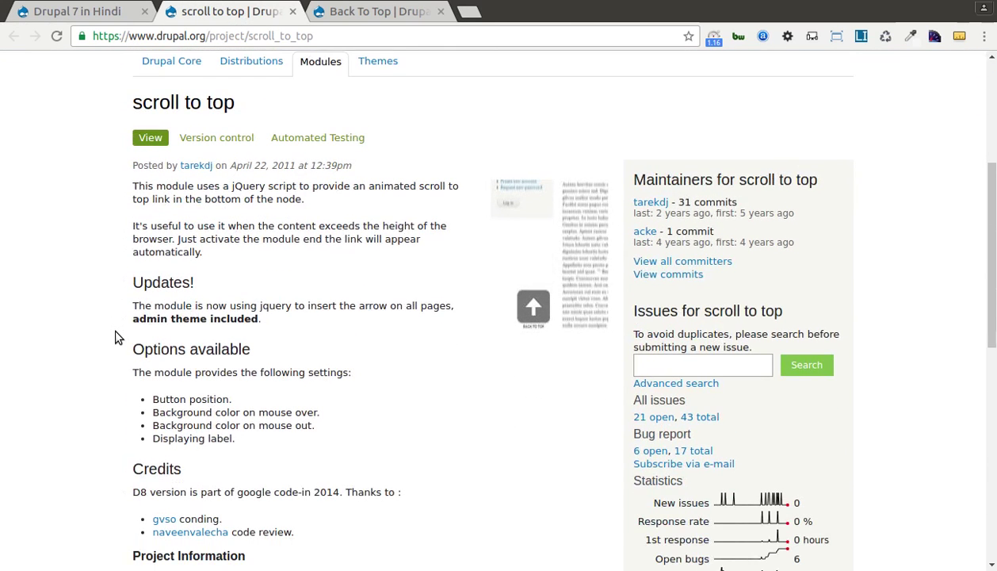
{"action": "left_click_drag", "start_coordinate": [133, 113], "coordinate": [236, 105]}
{"action": "scroll", "coordinate": [216, 201], "scroll_direction": "down", "scroll_amount": 2}
{"action": "scroll", "coordinate": [215, 198], "scroll_direction": "down", "scroll_amount": 2}
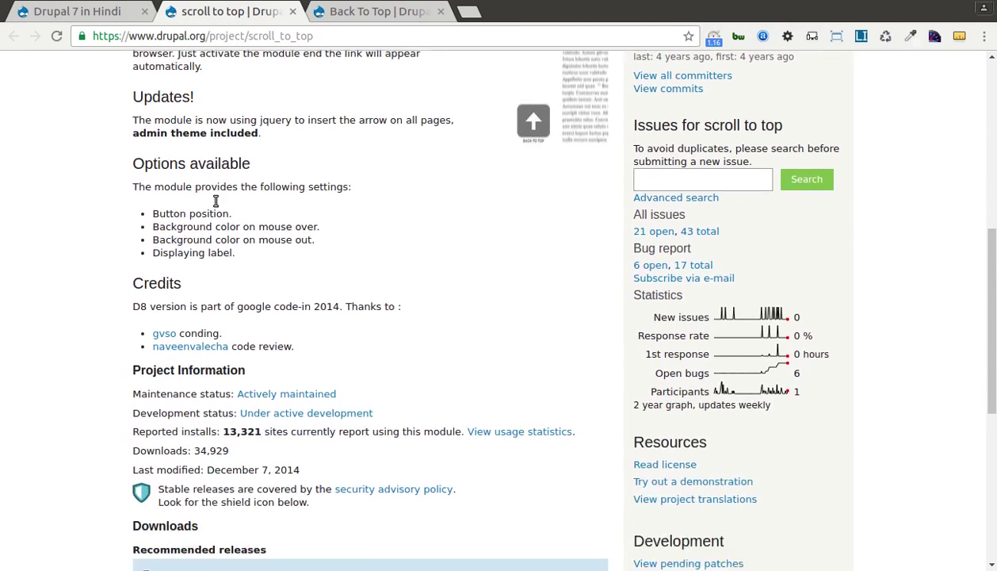
{"action": "scroll", "coordinate": [215, 195], "scroll_direction": "up", "scroll_amount": 3}
- Review the Back To Top module's project page, including its description and comparison with similar modules
{"action": "left_click", "coordinate": [355, 12]}
{"action": "scroll", "coordinate": [169, 198], "scroll_direction": "down", "scroll_amount": 4}
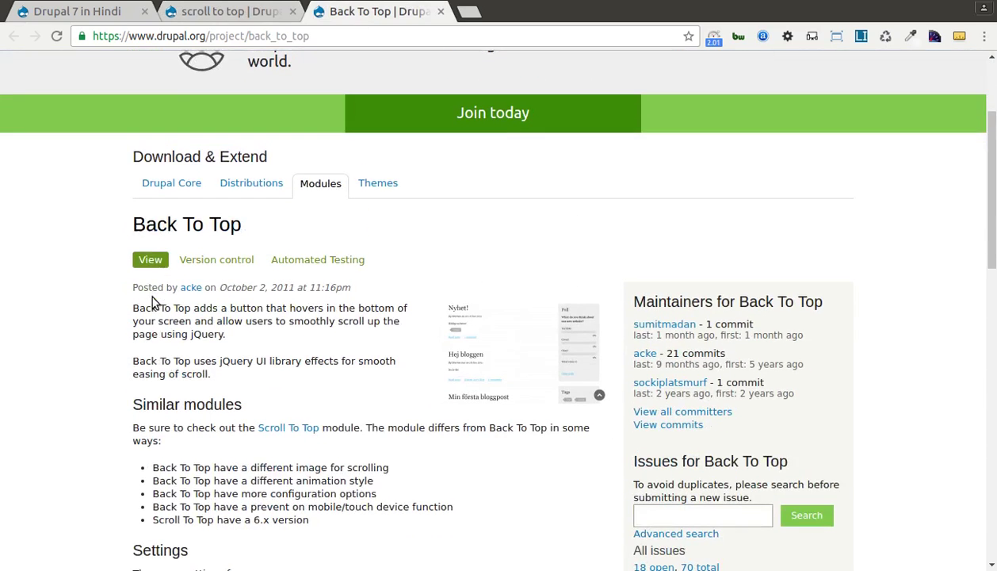
{"action": "left_click_drag", "start_coordinate": [133, 225], "coordinate": [240, 226]}
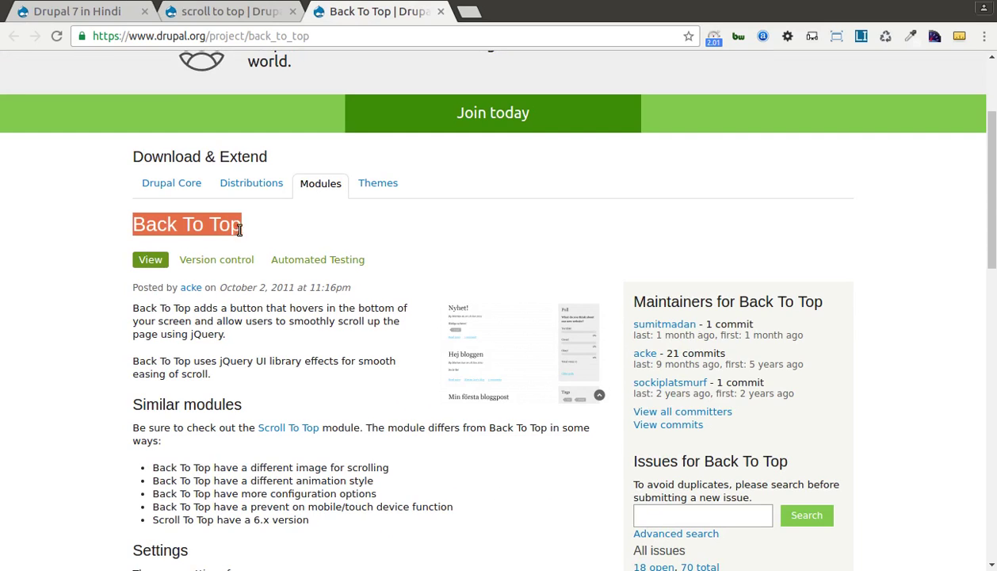
{"action": "left_click", "coordinate": [244, 236]}
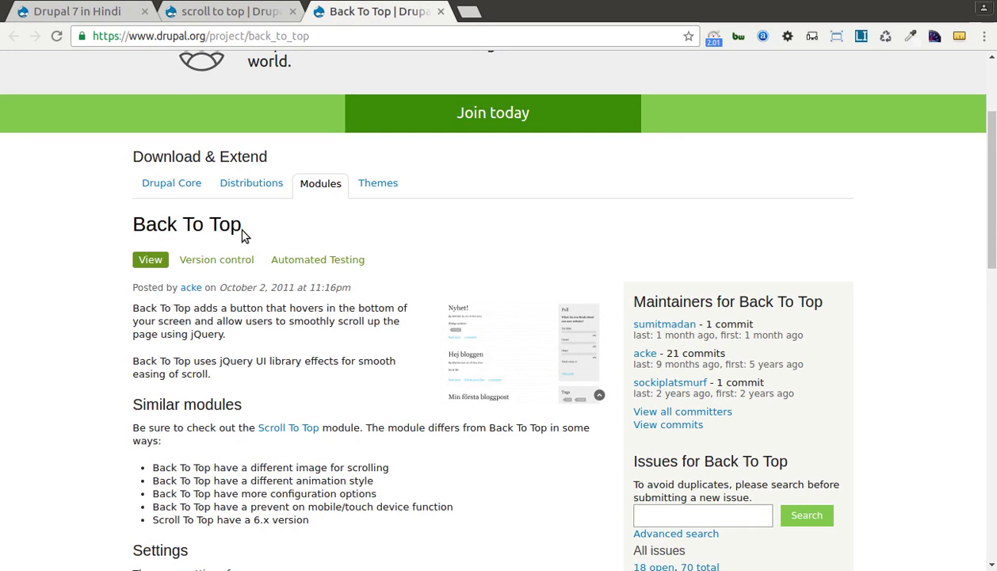
{"action": "left_click_drag", "start_coordinate": [133, 227], "coordinate": [247, 231]}
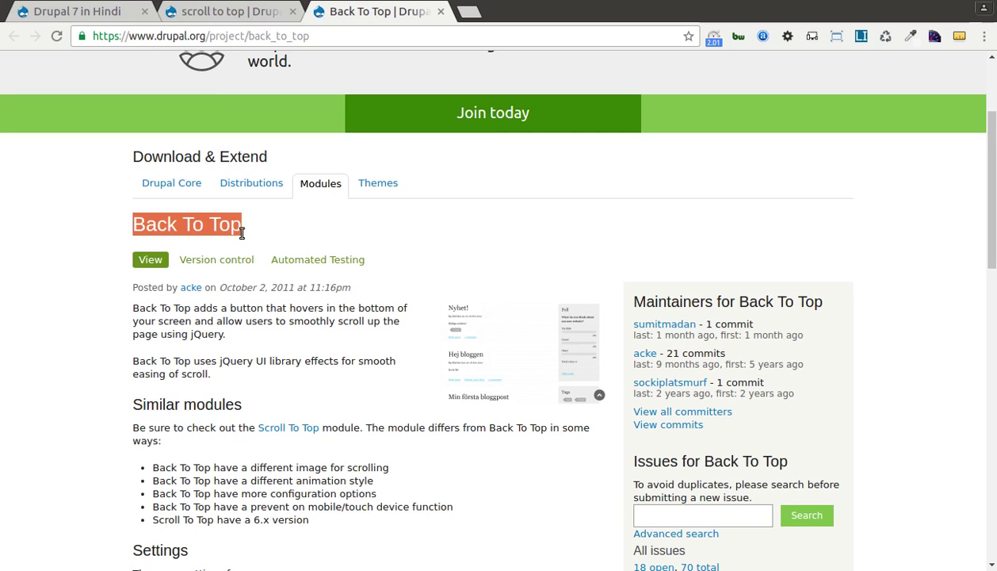
{"action": "left_click", "coordinate": [206, 227]}
- Return to the scroll to top project page and check its available releases in the downloads section
{"action": "left_click", "coordinate": [230, 11]}
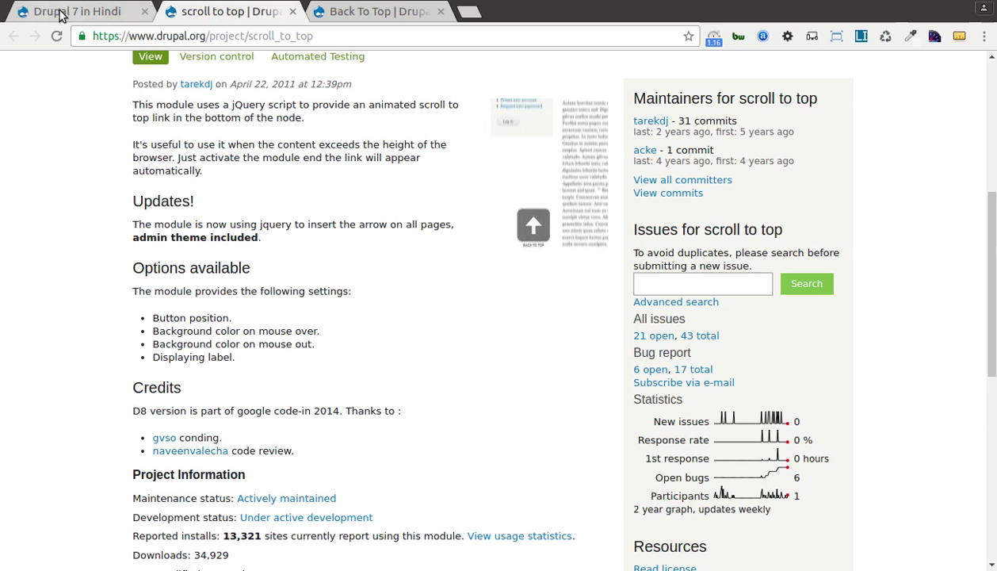
{"action": "left_click", "coordinate": [62, 12]}
{"action": "left_click", "coordinate": [190, 11]}
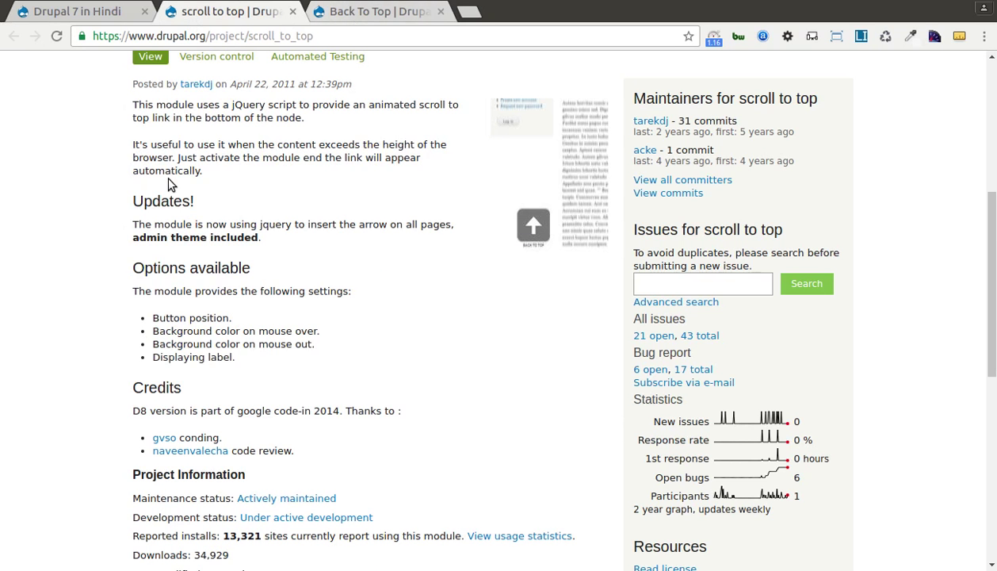
{"action": "scroll", "coordinate": [168, 184], "scroll_direction": "down", "scroll_amount": 5}
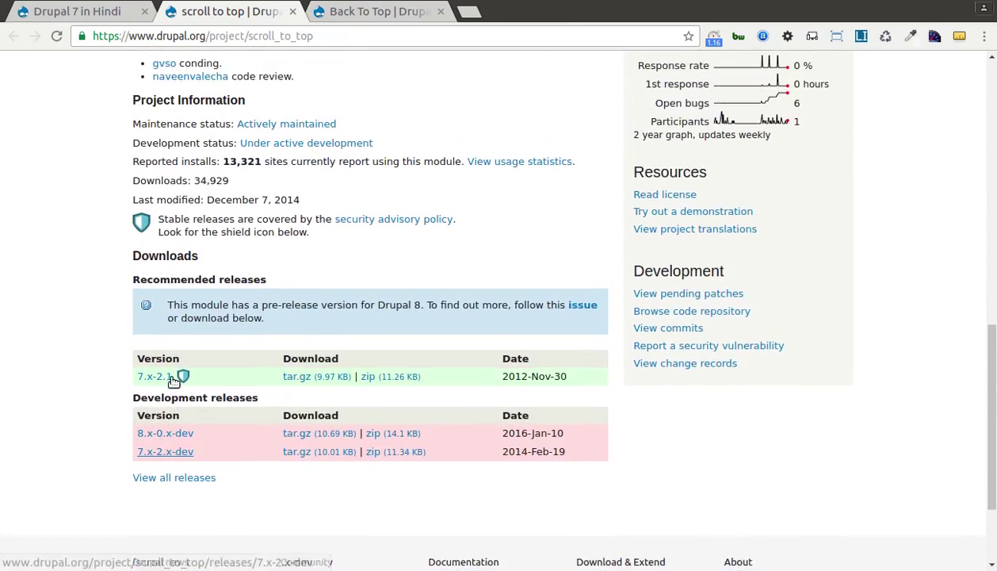
{"action": "scroll", "coordinate": [176, 373], "scroll_direction": "up", "scroll_amount": 8}
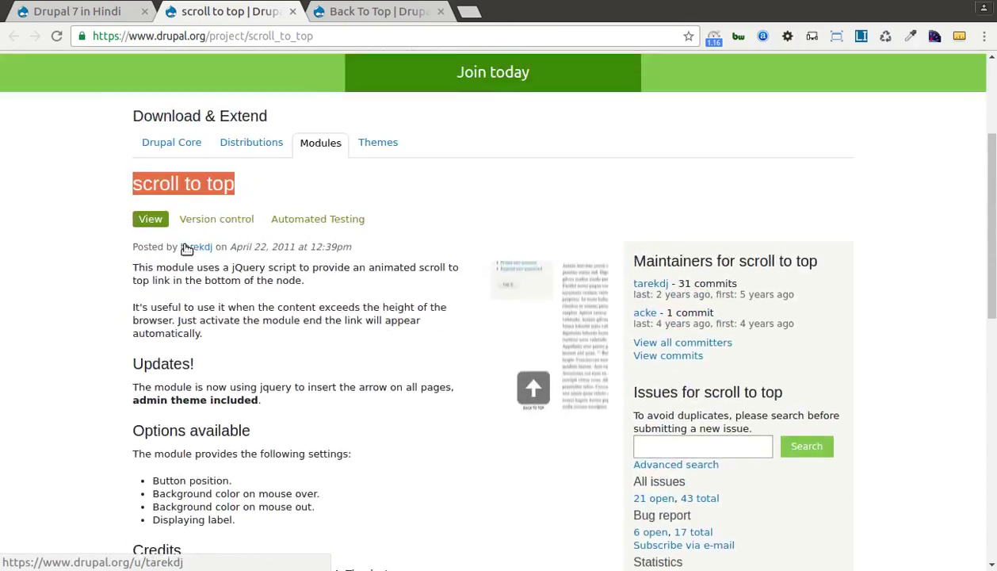
{"action": "scroll", "coordinate": [187, 248], "scroll_direction": "up", "scroll_amount": 3}
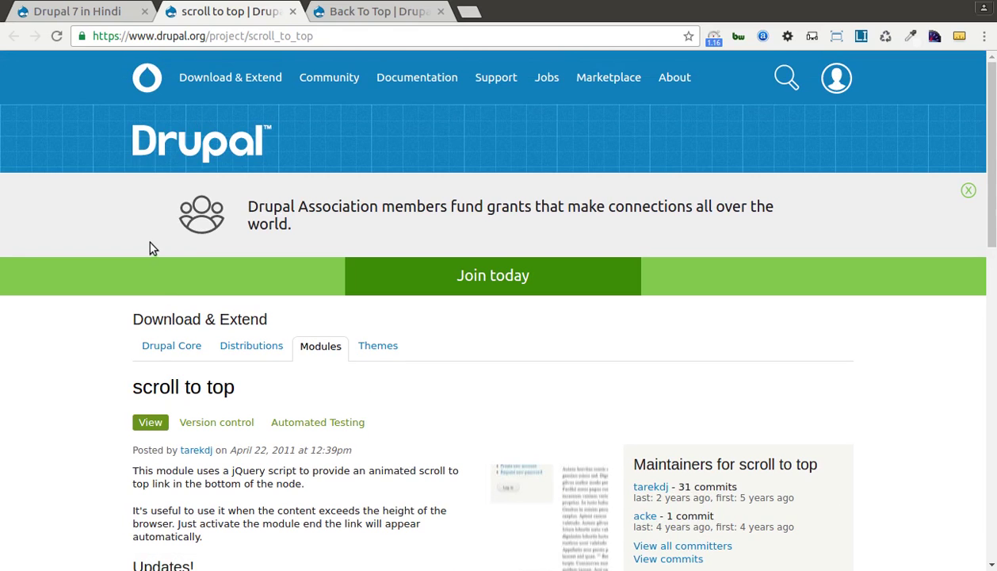
- Enable the Scroll to top module in the Drupal site's module list and save the configuration
{"action": "left_click", "coordinate": [95, 16]}
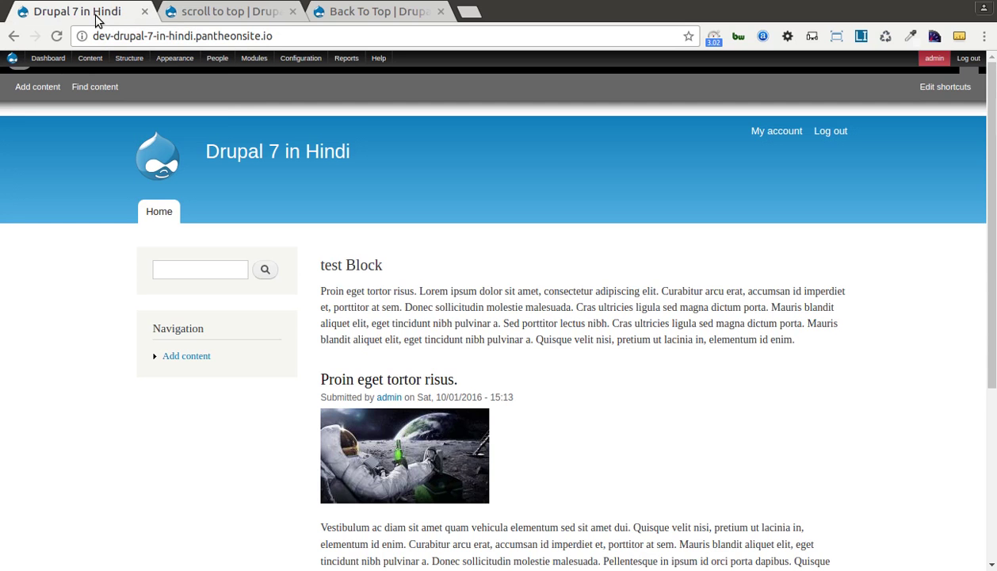
{"action": "mouse_move", "coordinate": [218, 60]}
{"action": "left_click", "coordinate": [253, 59]}
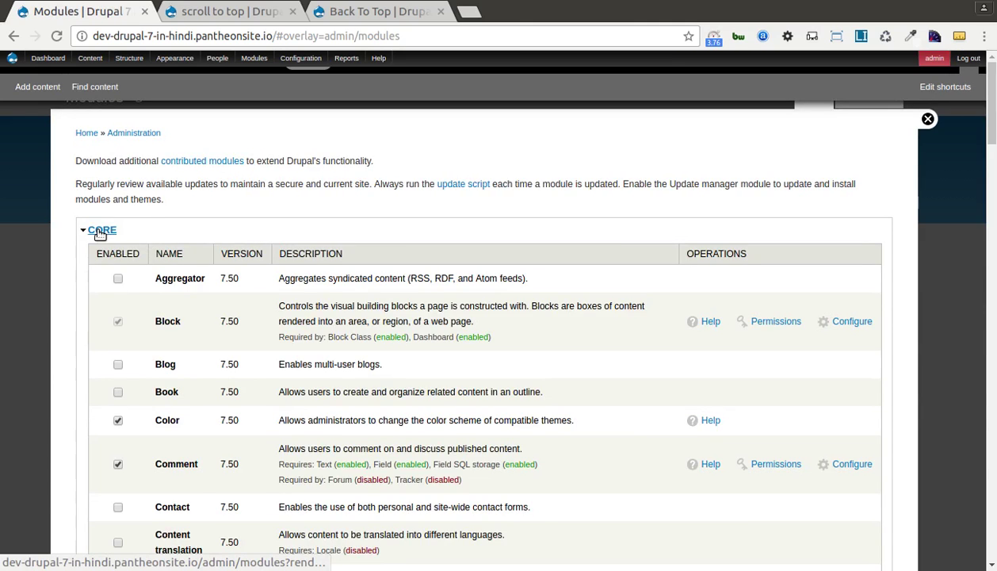
{"action": "left_click", "coordinate": [101, 232]}
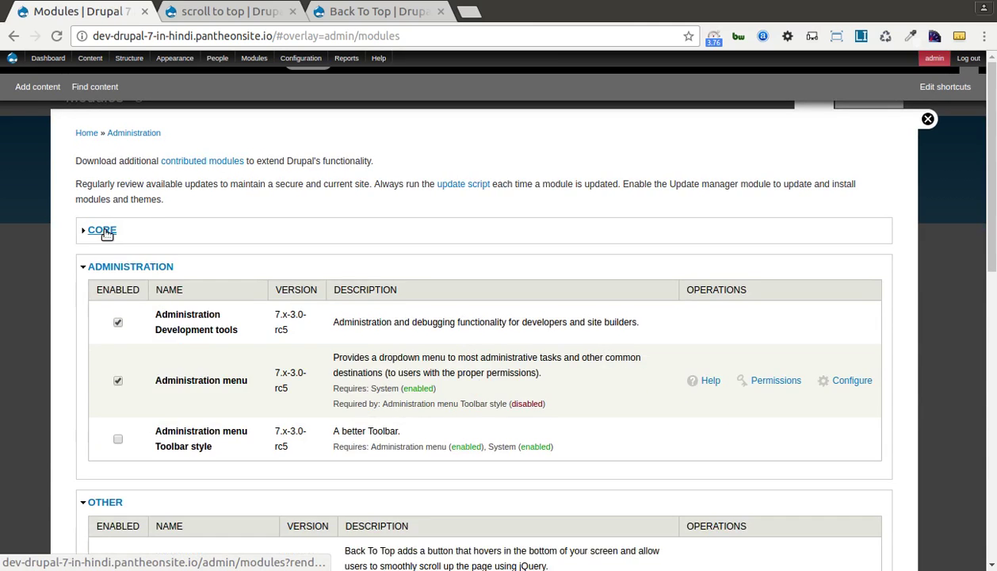
{"action": "scroll", "coordinate": [157, 345], "scroll_direction": "down", "scroll_amount": 8}
{"action": "scroll", "coordinate": [157, 345], "scroll_direction": "down", "scroll_amount": 5}
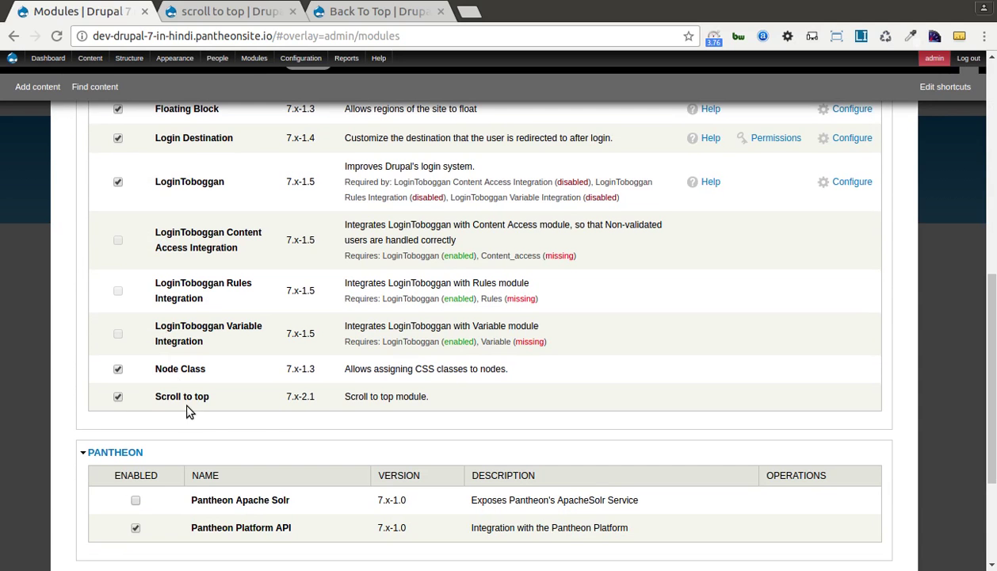
{"action": "scroll", "coordinate": [125, 499], "scroll_direction": "down", "scroll_amount": 4}
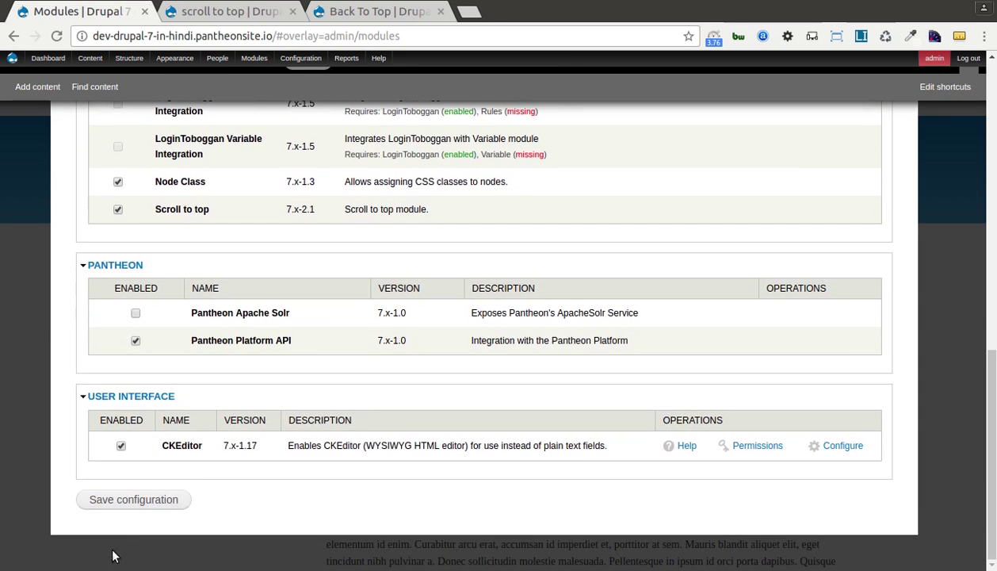
{"action": "left_click", "coordinate": [140, 500]}
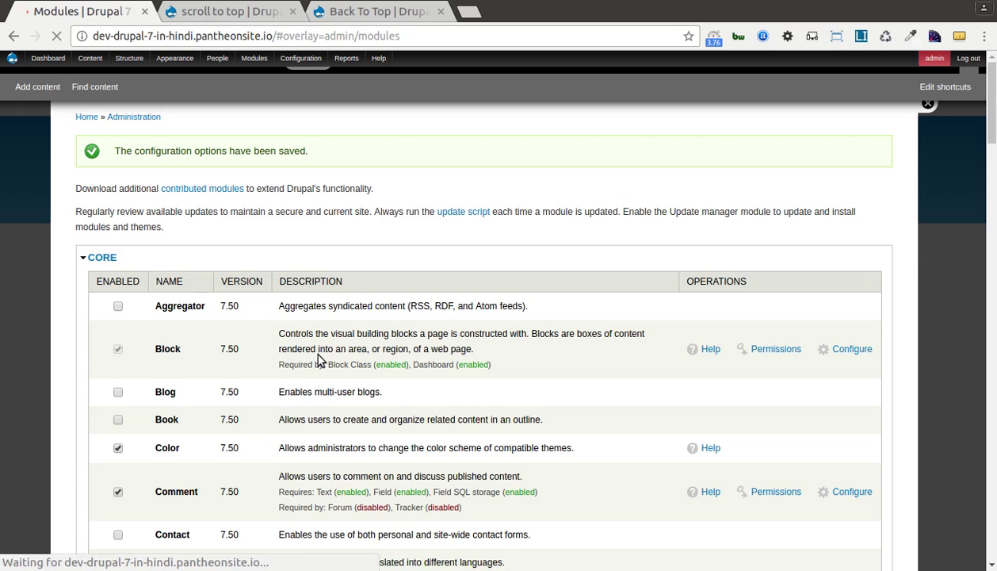
- Open the Scroll to top module's configuration page in a separate browser tab
{"action": "left_click", "coordinate": [94, 275]}
{"action": "scroll", "coordinate": [124, 352], "scroll_direction": "down", "scroll_amount": 8}
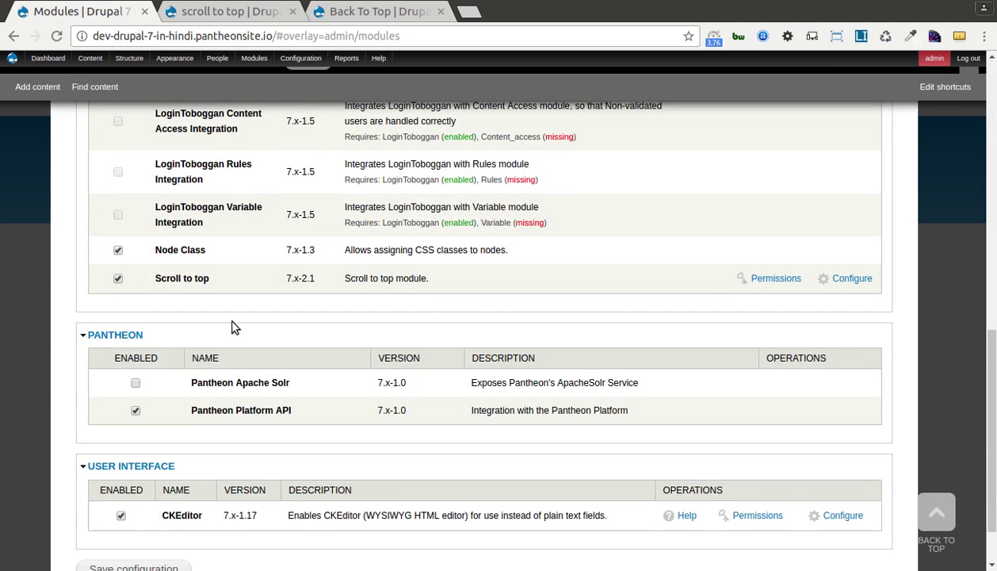
{"action": "middle_click", "coordinate": [852, 281]}
{"action": "left_click", "coordinate": [205, 14]}
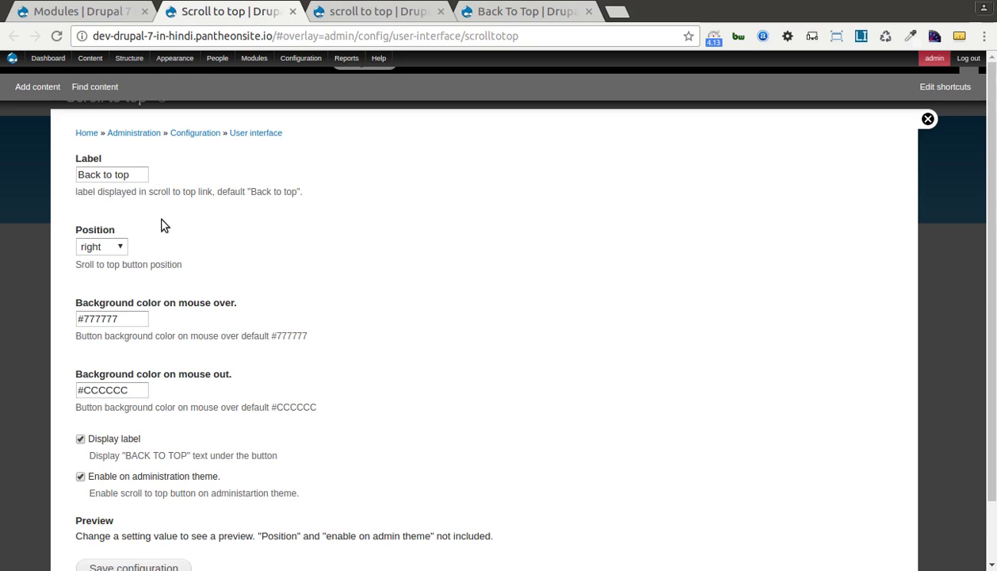
- Check the button position choices and save the Scroll to top settings with position right and the default background colors
{"action": "scroll", "coordinate": [139, 218], "scroll_direction": "down", "scroll_amount": 2}
{"action": "left_click", "coordinate": [116, 182]}
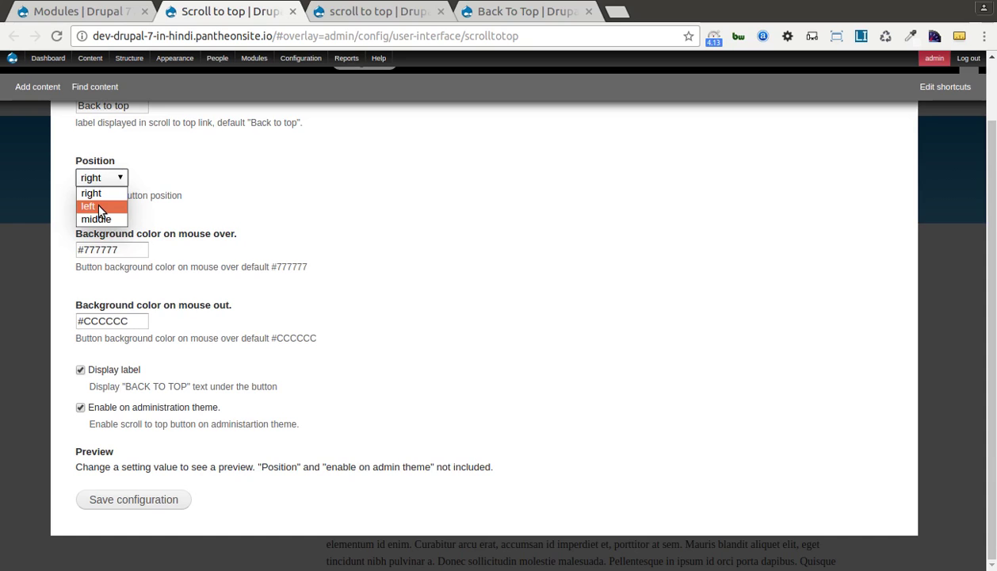
{"action": "left_click", "coordinate": [158, 183]}
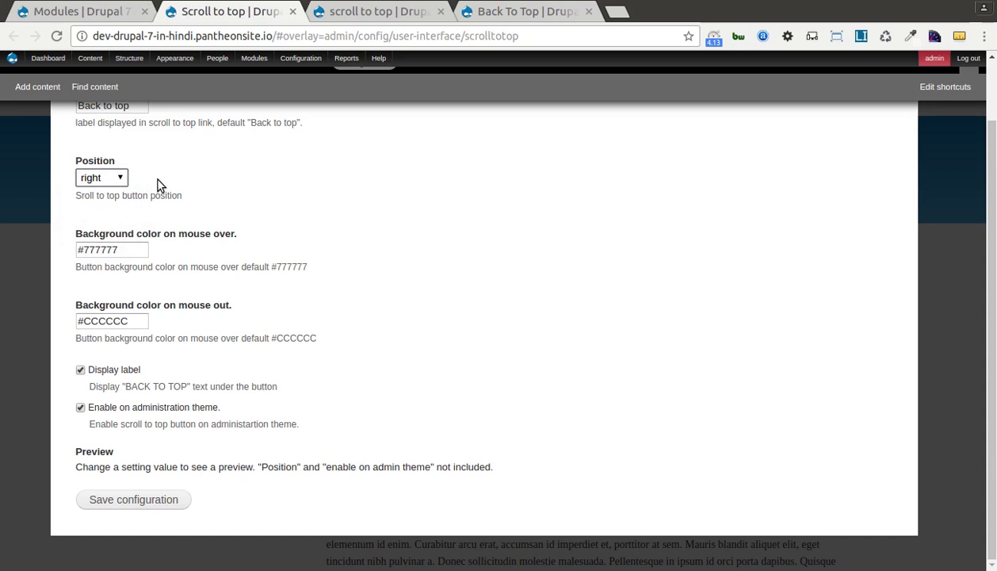
{"action": "left_click", "coordinate": [142, 245]}
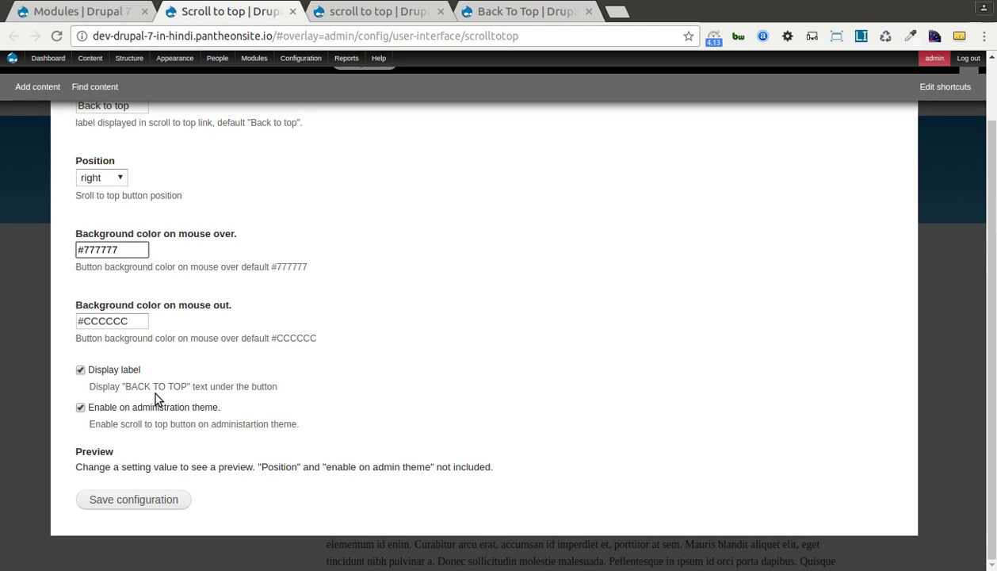
{"action": "left_click", "coordinate": [123, 503]}
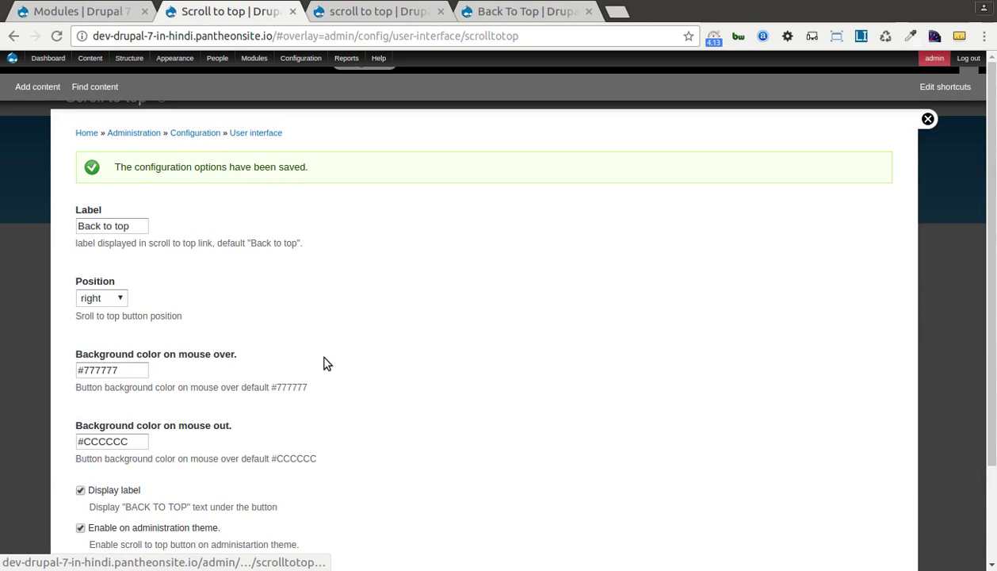
- Close the settings overlay and test the Back to top button twice from the bottom of the home page
{"action": "scroll", "coordinate": [323, 363], "scroll_direction": "down", "scroll_amount": 3}
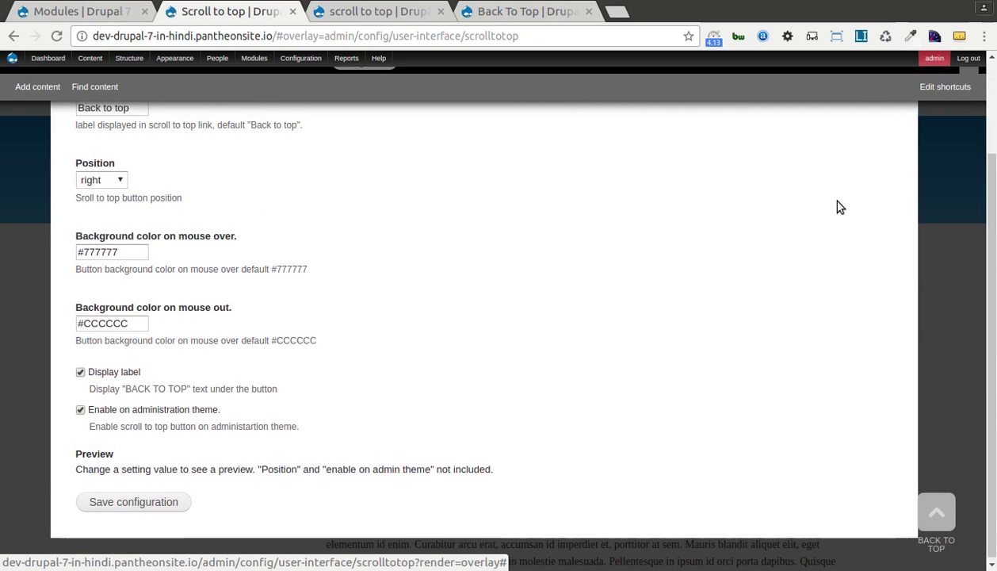
{"action": "scroll", "coordinate": [840, 207], "scroll_direction": "up", "scroll_amount": 3}
{"action": "left_click", "coordinate": [912, 124]}
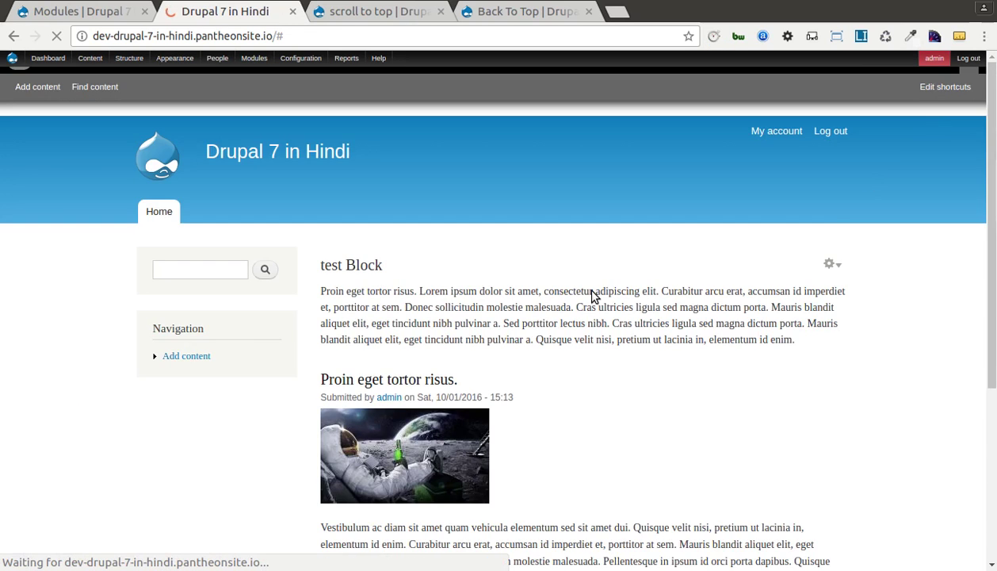
{"action": "scroll", "coordinate": [593, 295], "scroll_direction": "down", "scroll_amount": 4}
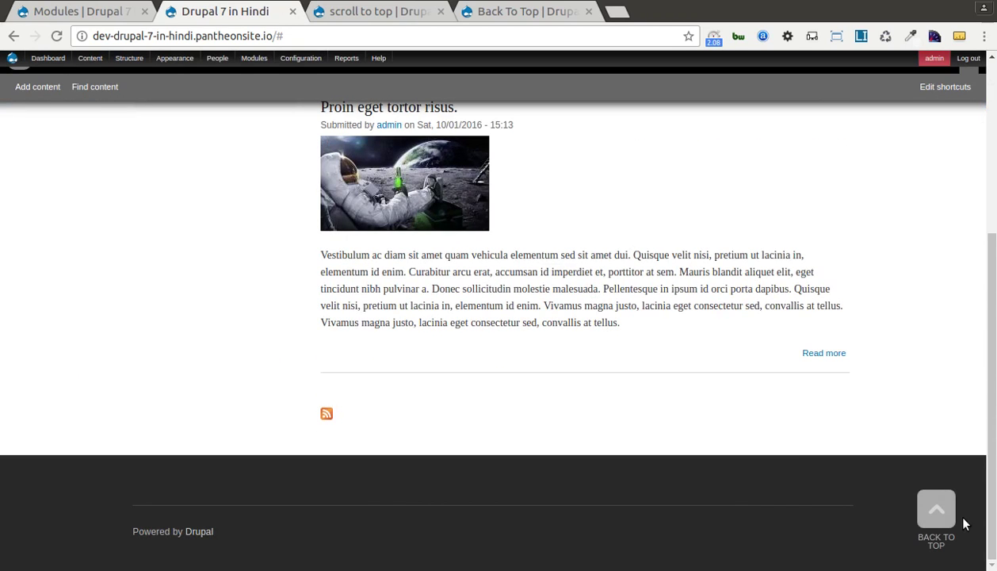
{"action": "left_click", "coordinate": [944, 516]}
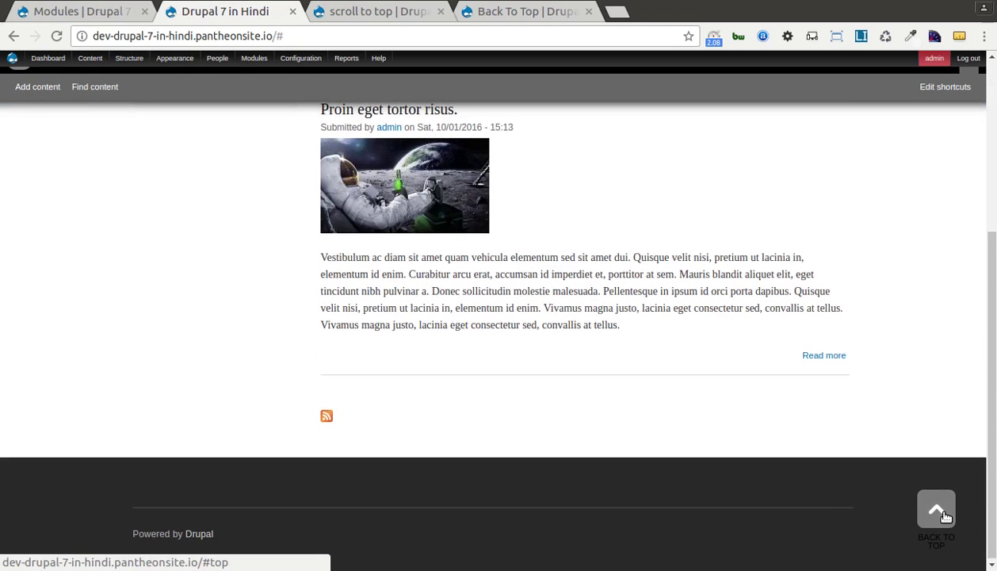
{"action": "scroll", "coordinate": [683, 375], "scroll_direction": "down", "scroll_amount": 5}
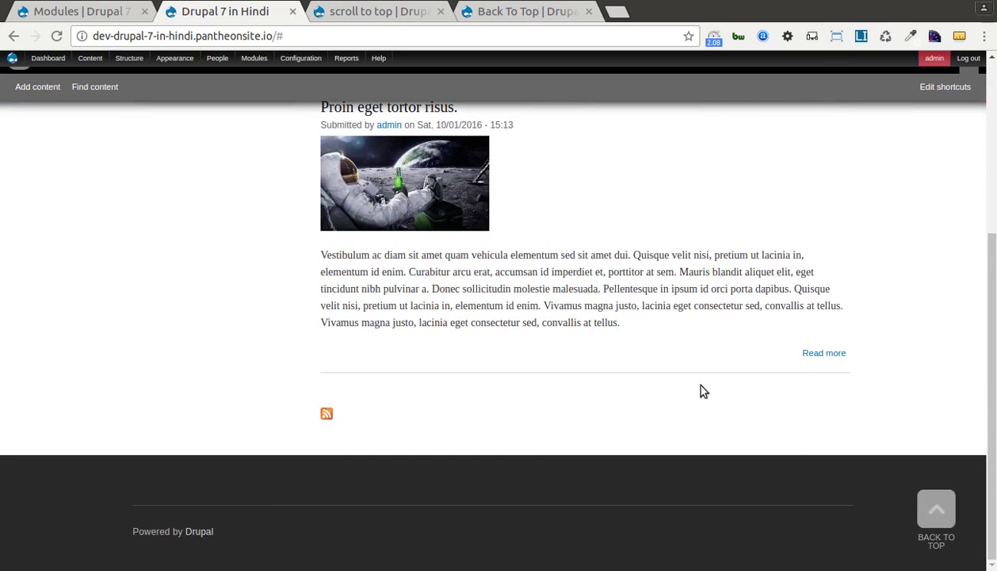
{"action": "left_click", "coordinate": [936, 508]}
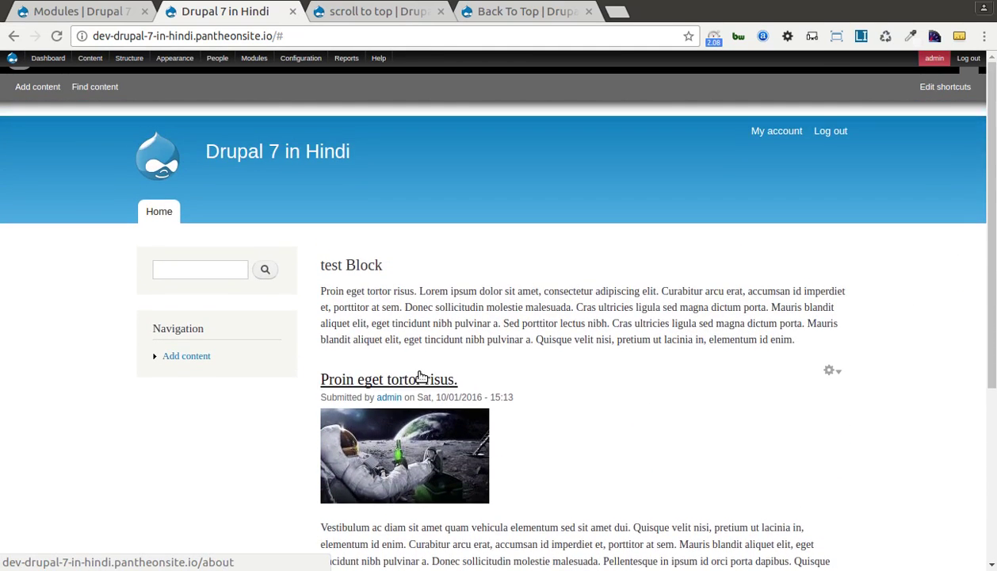
- Test the Back to top button on the home page and at the bottom of the "Proin eget tortor risus." article page
{"action": "scroll", "coordinate": [421, 375], "scroll_direction": "down", "scroll_amount": 5}
{"action": "left_click", "coordinate": [935, 507]}
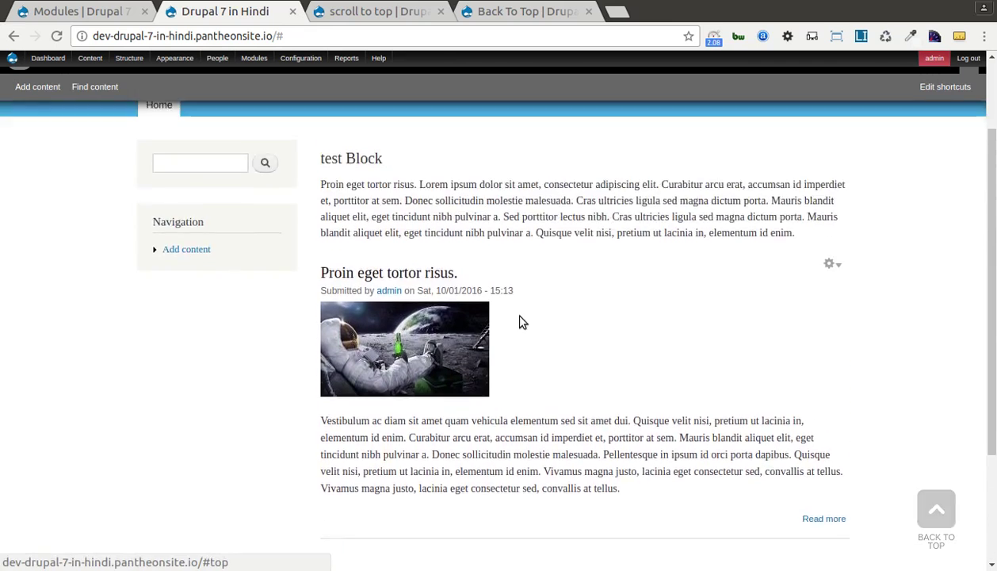
{"action": "left_click", "coordinate": [355, 377]}
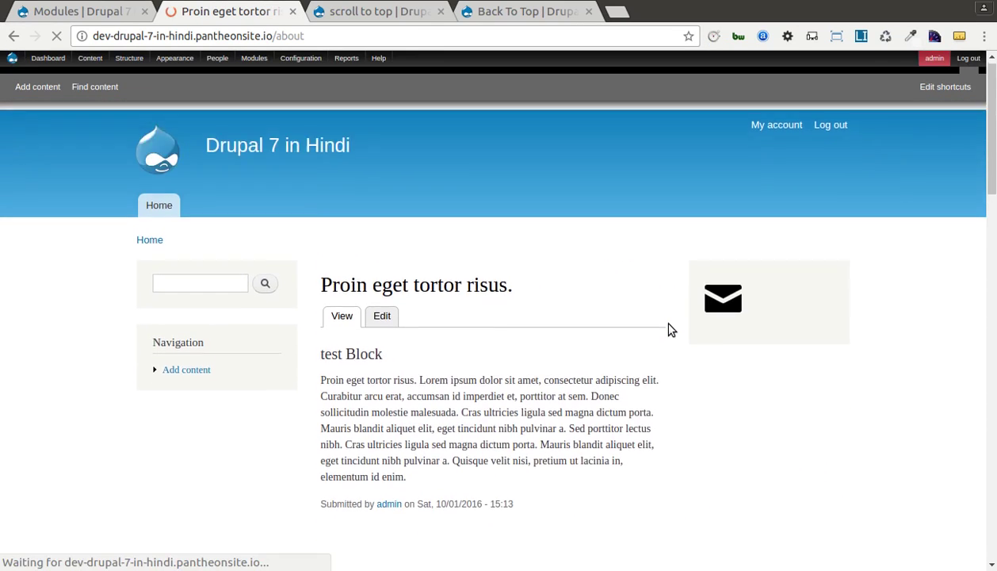
{"action": "scroll", "coordinate": [668, 327], "scroll_direction": "down", "scroll_amount": 6}
{"action": "scroll", "coordinate": [852, 515], "scroll_direction": "down", "scroll_amount": 10}
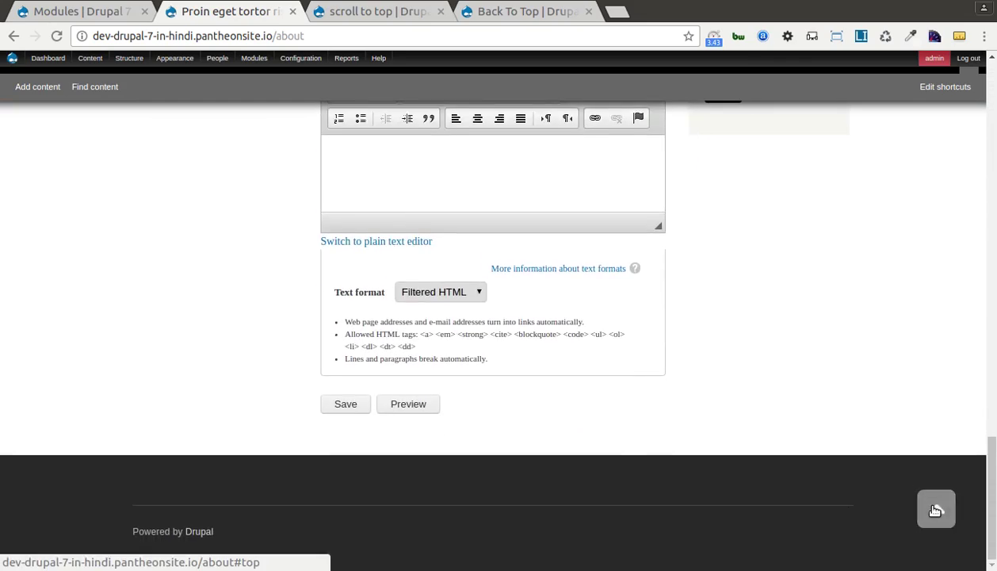
{"action": "left_click", "coordinate": [927, 511]}
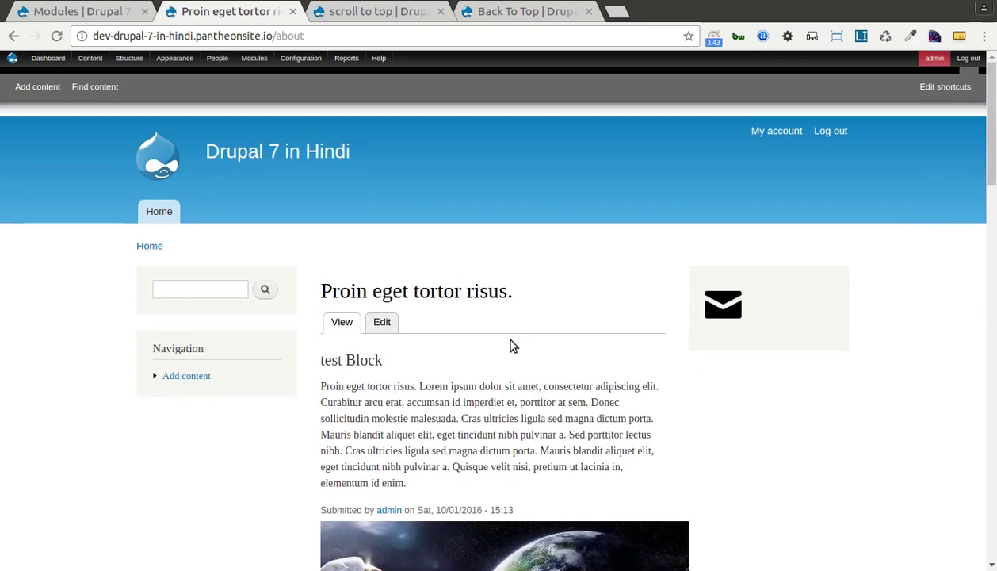
- Open the Scroll to top module's configuration page from the site's module list
{"action": "left_click", "coordinate": [410, 14]}
{"action": "left_click", "coordinate": [199, 11]}
{"action": "mouse_move", "coordinate": [294, 58]}
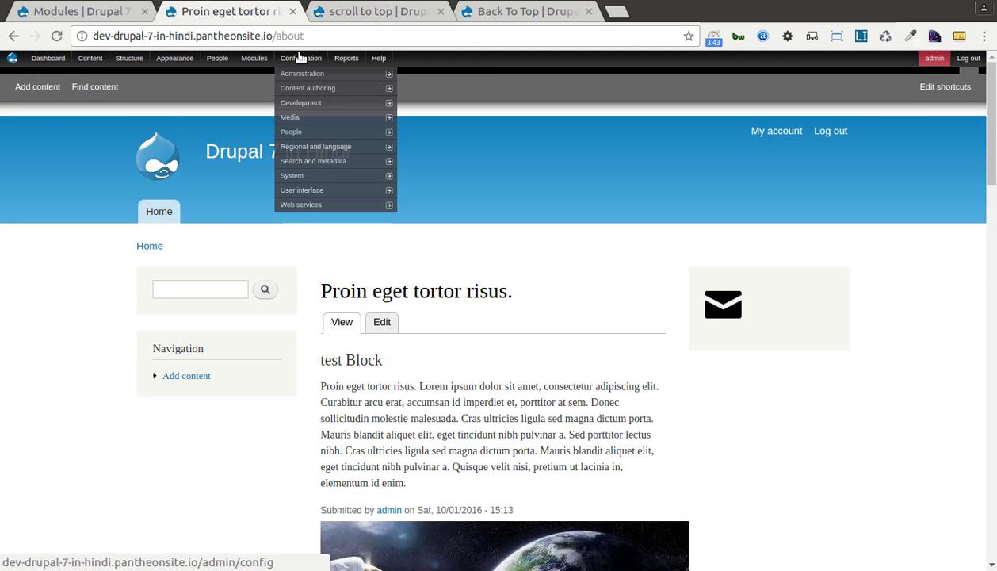
{"action": "left_click", "coordinate": [246, 59]}
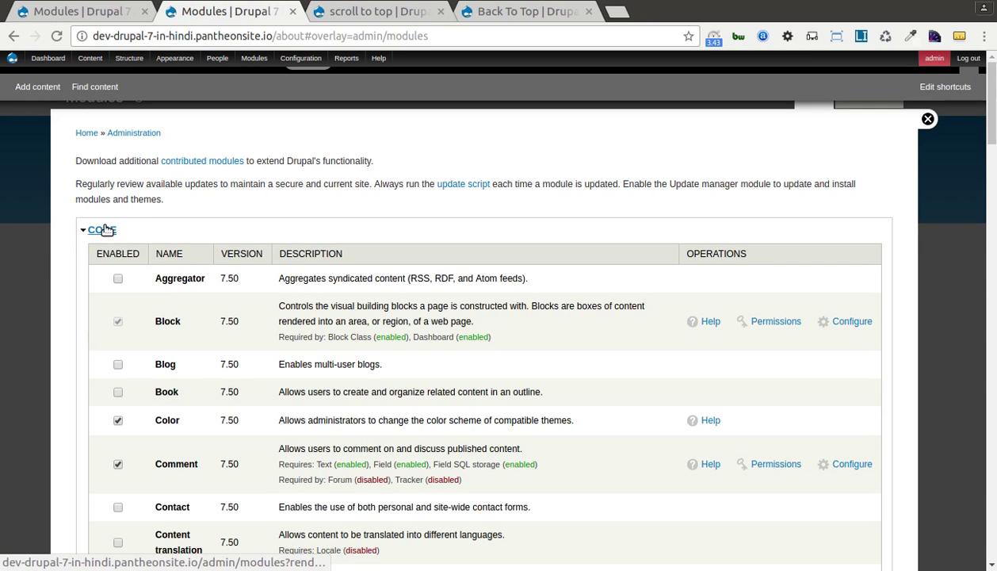
{"action": "left_click", "coordinate": [107, 229]}
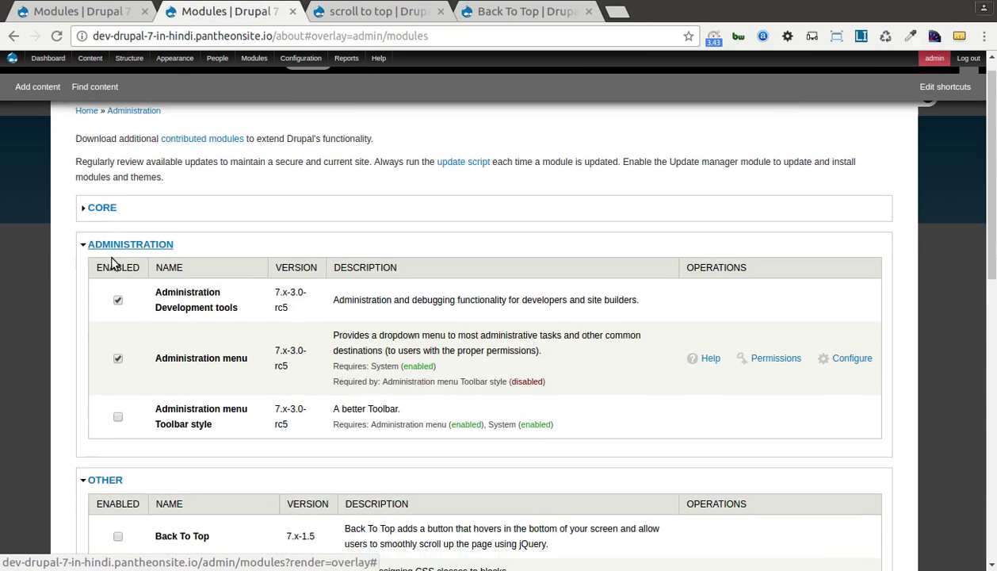
{"action": "scroll", "coordinate": [173, 361], "scroll_direction": "down", "scroll_amount": 10}
{"action": "scroll", "coordinate": [323, 294], "scroll_direction": "up", "scroll_amount": 2}
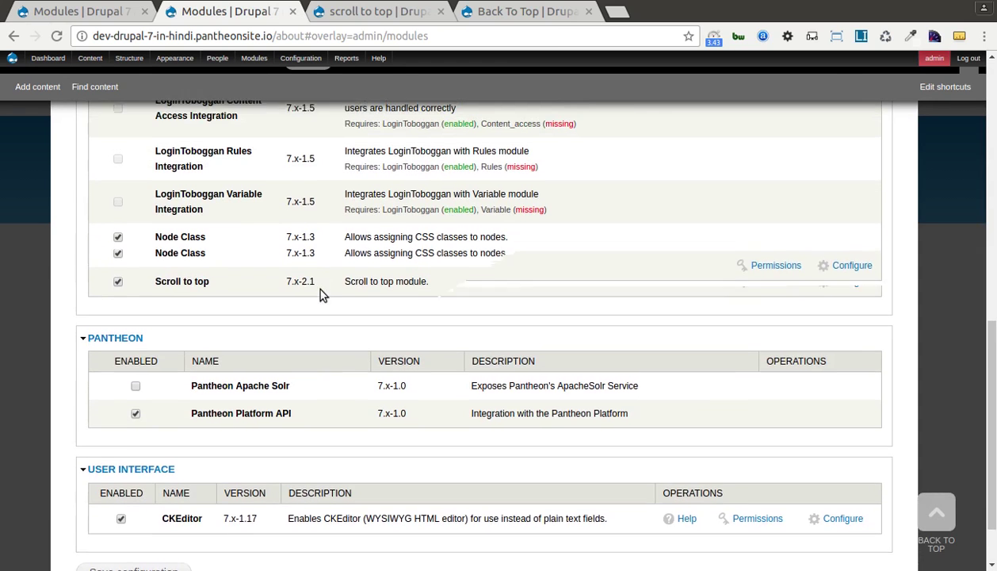
{"action": "left_click", "coordinate": [851, 290]}
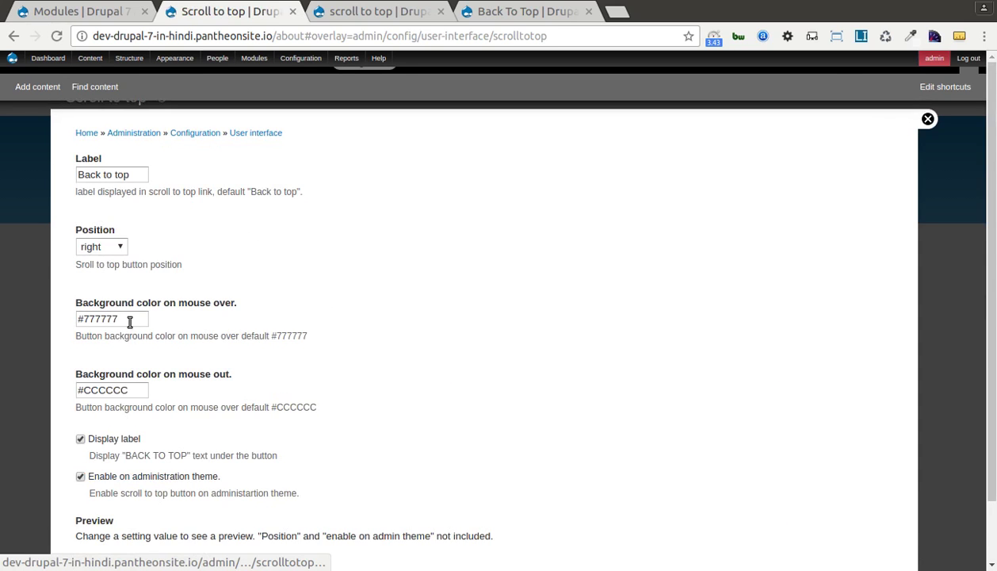
- Set the Scroll to top button's mouse-over background color to #CB0000 and save the configuration
{"action": "left_click", "coordinate": [130, 319]}
{"action": "scroll", "coordinate": [134, 348], "scroll_direction": "down", "scroll_amount": 1}
{"action": "scroll", "coordinate": [135, 347], "scroll_direction": "up", "scroll_amount": 1}
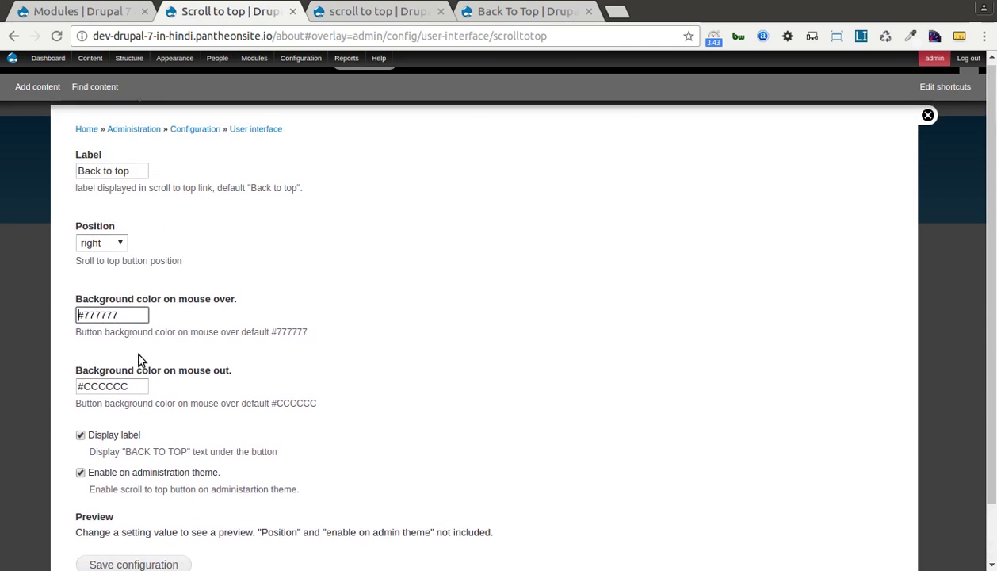
{"action": "left_click_drag", "start_coordinate": [131, 319], "coordinate": [97, 319]}
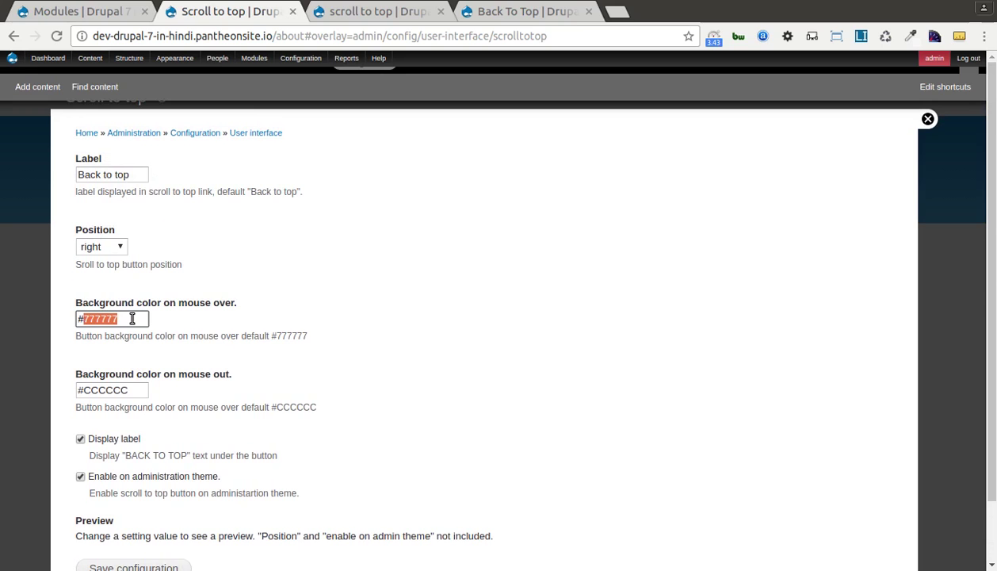
{"action": "type", "text": "CB0000"}
{"action": "scroll", "coordinate": [131, 319], "scroll_direction": "down", "scroll_amount": 2}
{"action": "left_click", "coordinate": [113, 442]}
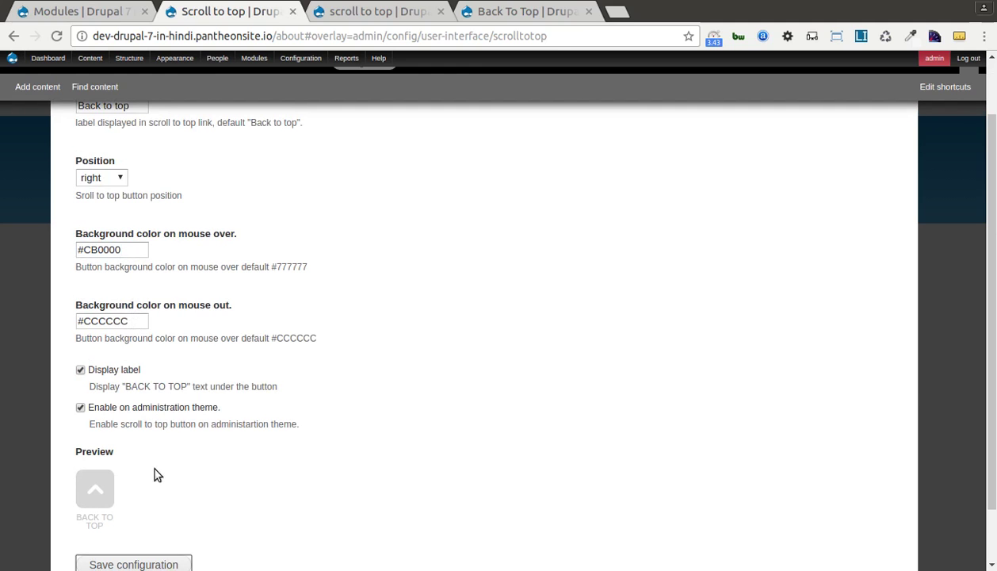
{"action": "scroll", "coordinate": [158, 459], "scroll_direction": "down", "scroll_amount": 2}
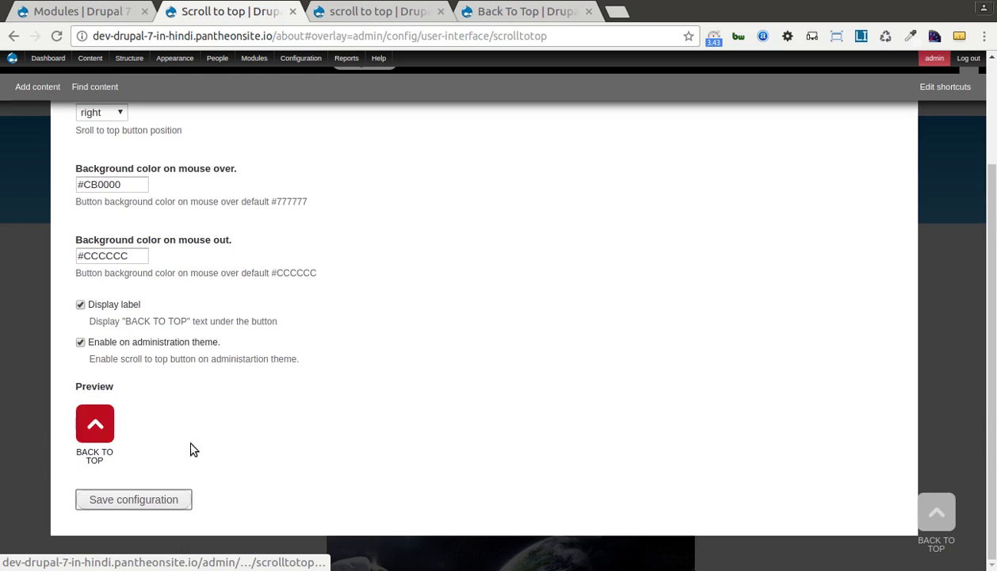
{"action": "left_click", "coordinate": [132, 499]}
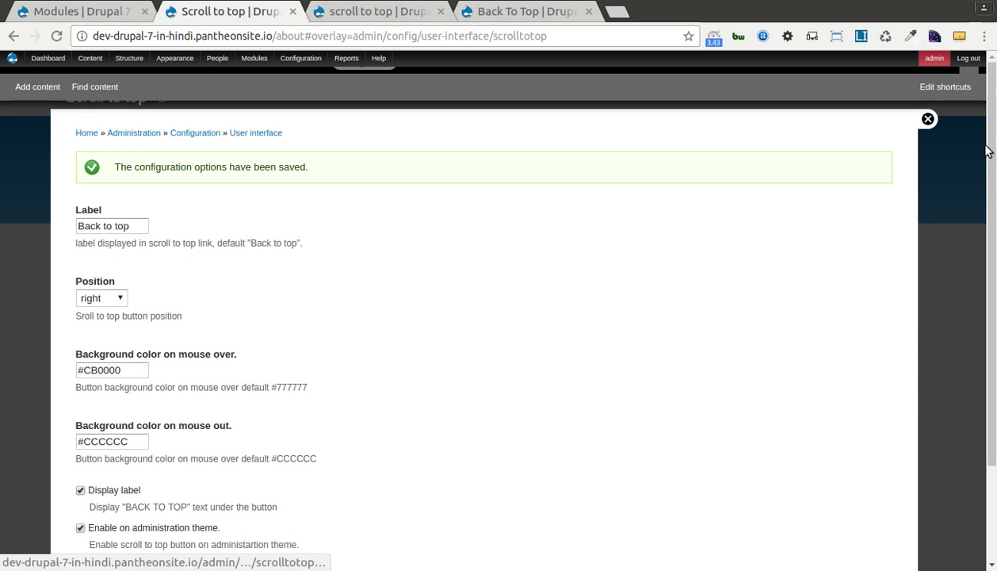
- Close the settings overlay and test the recolored Back to top button from the bottom of the article page
{"action": "left_click", "coordinate": [927, 119]}
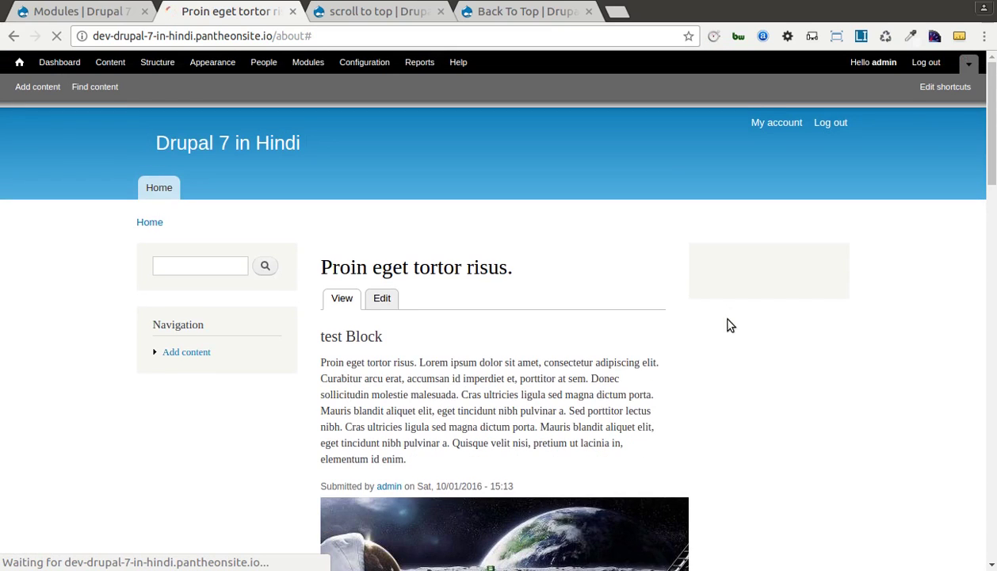
{"action": "scroll", "coordinate": [728, 353], "scroll_direction": "down", "scroll_amount": 20}
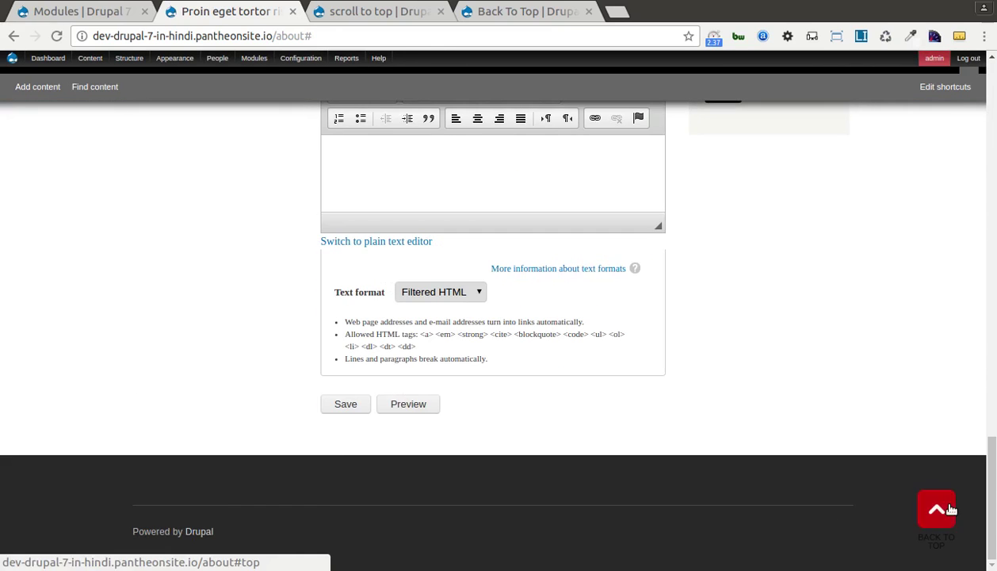
{"action": "left_click", "coordinate": [933, 511]}
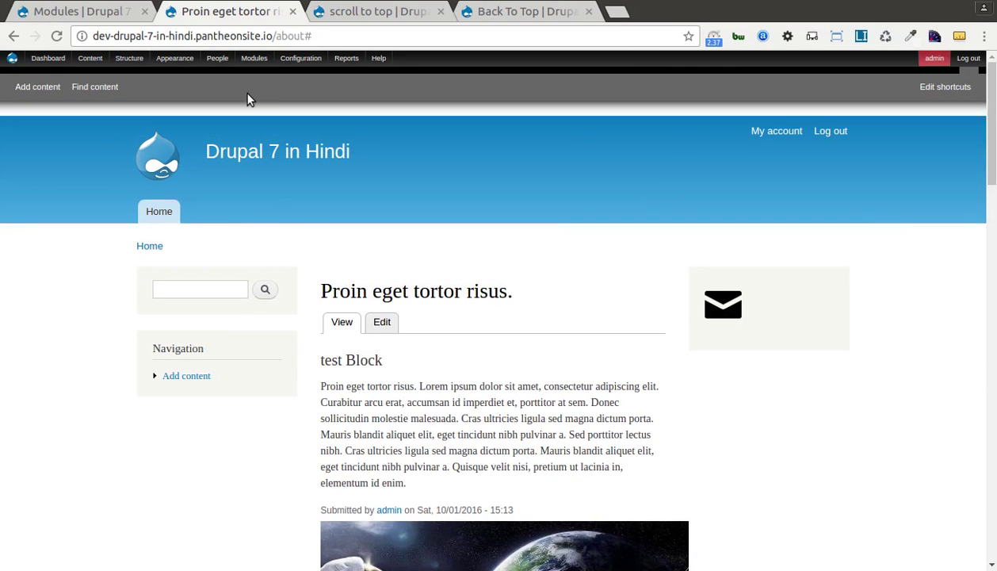
- Disable the Scroll to top module in the site's module list and save the configuration
{"action": "left_click", "coordinate": [515, 13]}
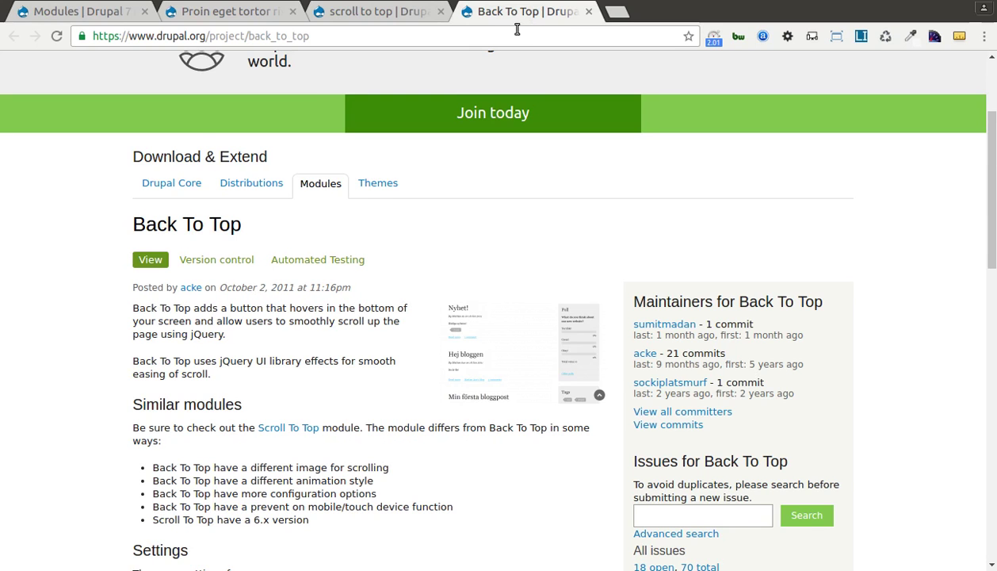
{"action": "left_click", "coordinate": [378, 11]}
{"action": "left_click", "coordinate": [240, 11]}
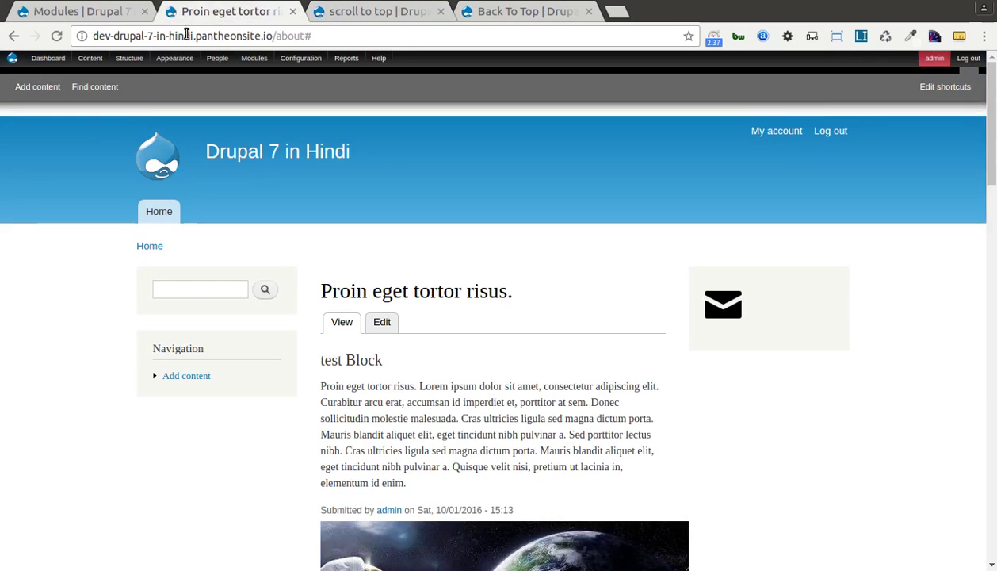
{"action": "left_click", "coordinate": [264, 59]}
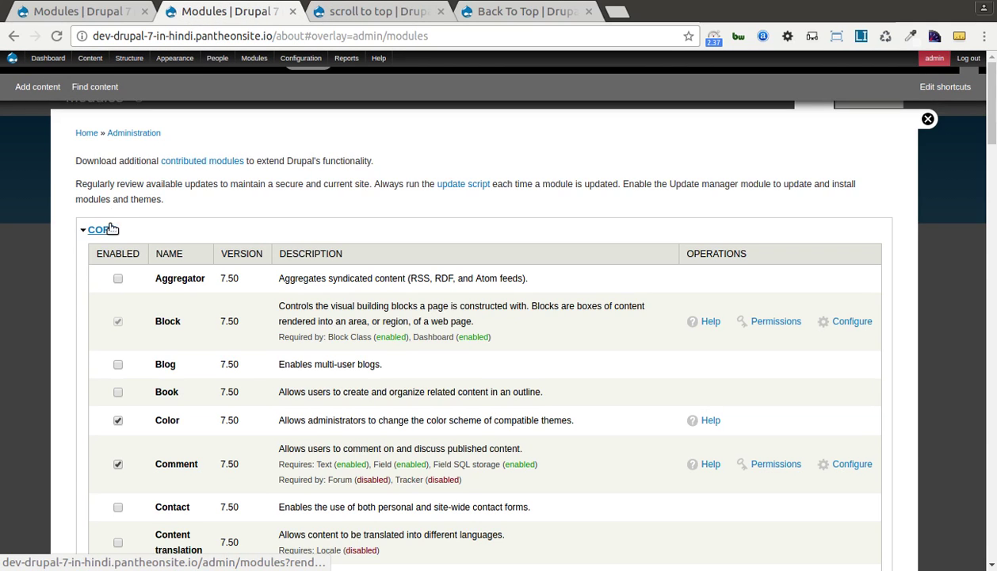
{"action": "left_click", "coordinate": [103, 229]}
{"action": "scroll", "coordinate": [111, 229], "scroll_direction": "down", "scroll_amount": 10}
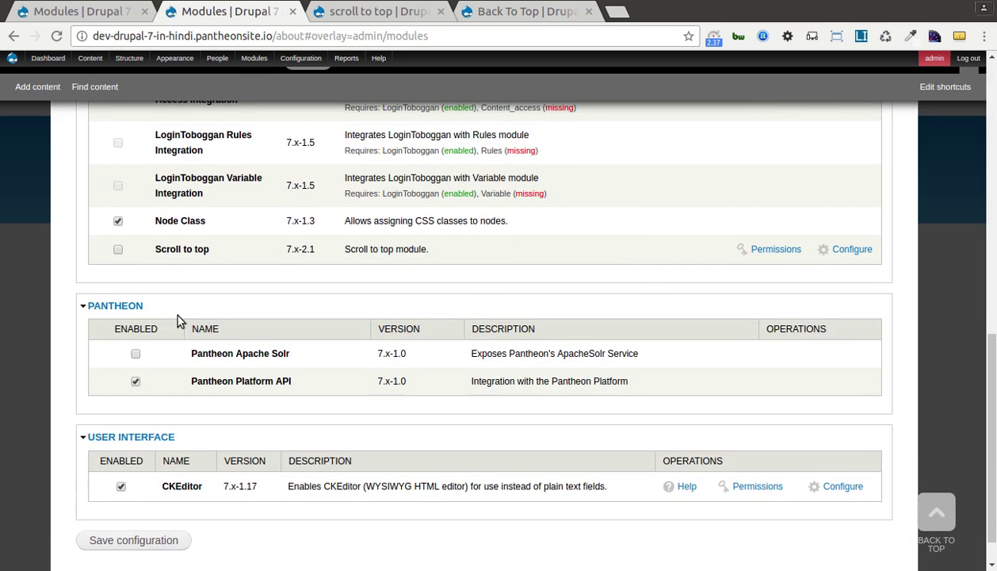
{"action": "left_click", "coordinate": [111, 540]}
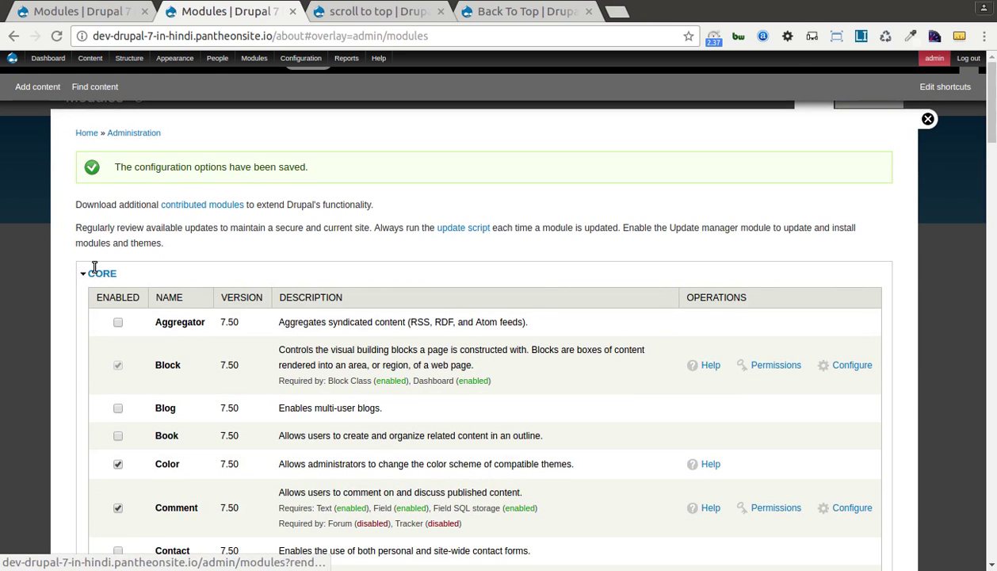
- Enable the Back To Top module in the Other group of the module list and save the configuration
{"action": "left_click", "coordinate": [97, 271]}
{"action": "scroll", "coordinate": [179, 348], "scroll_direction": "down", "scroll_amount": 5}
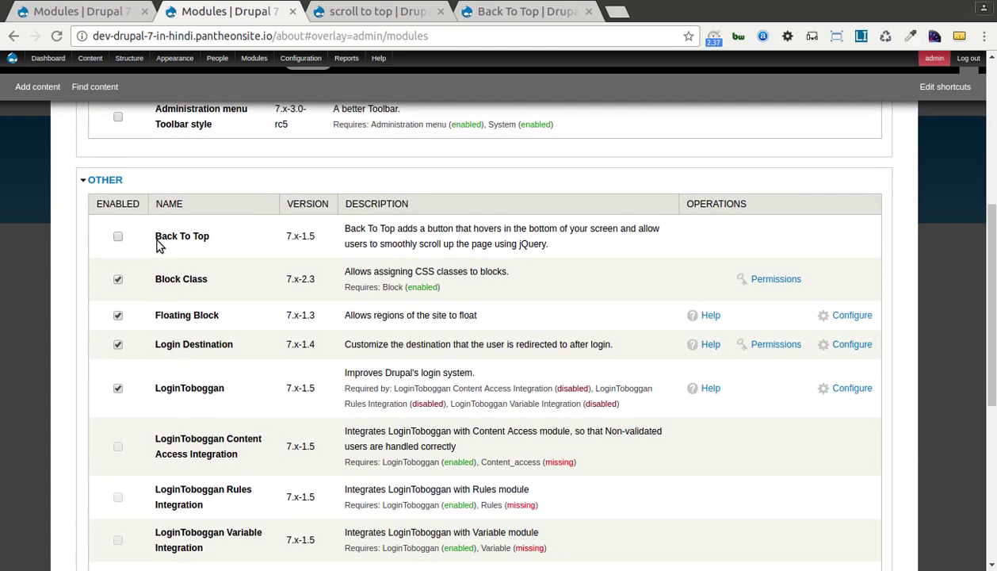
{"action": "scroll", "coordinate": [216, 508], "scroll_direction": "down", "scroll_amount": 5}
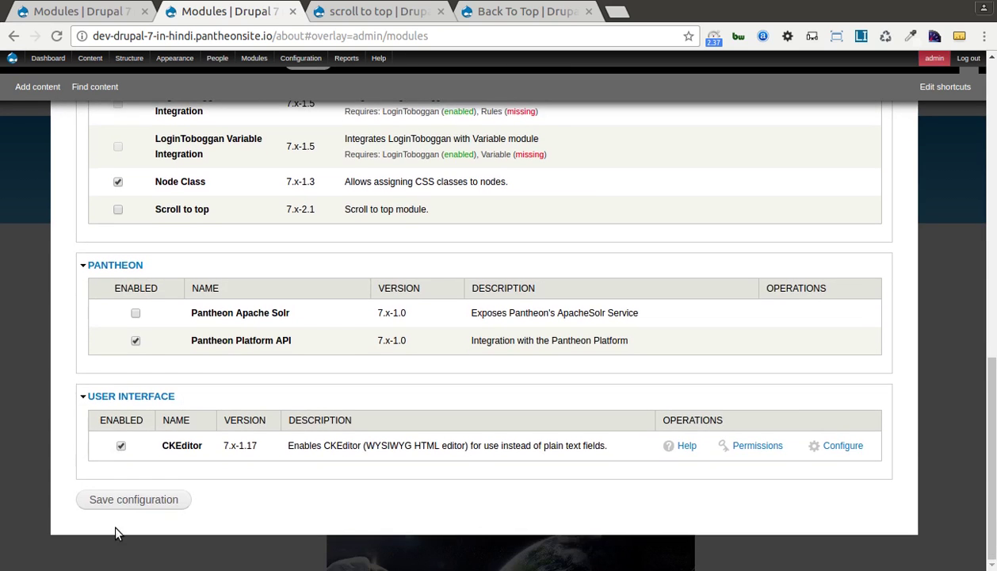
{"action": "left_click", "coordinate": [141, 498]}
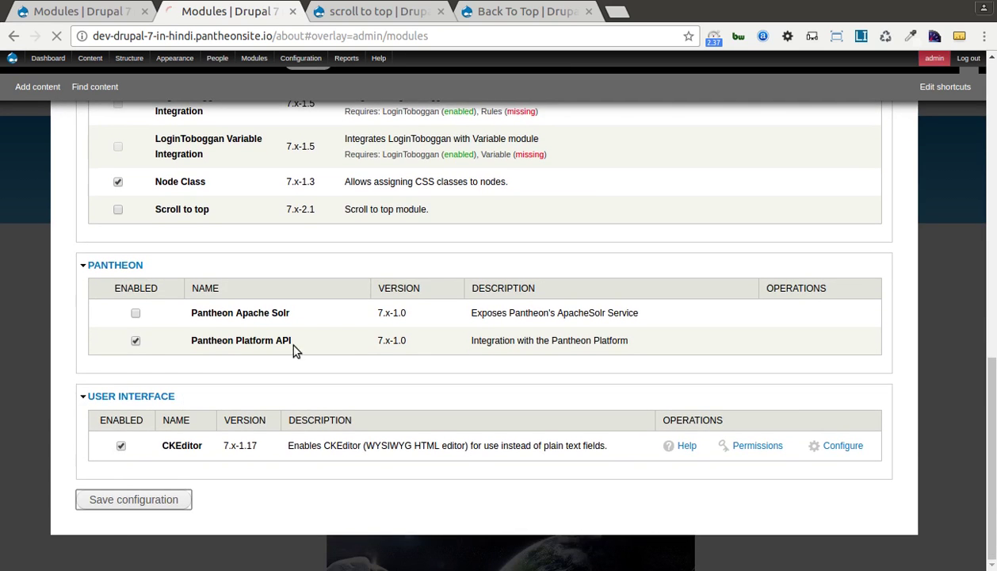
- Open the configuration page of the Back To Top module from the module list
{"action": "scroll", "coordinate": [300, 321], "scroll_direction": "up", "scroll_amount": 4}
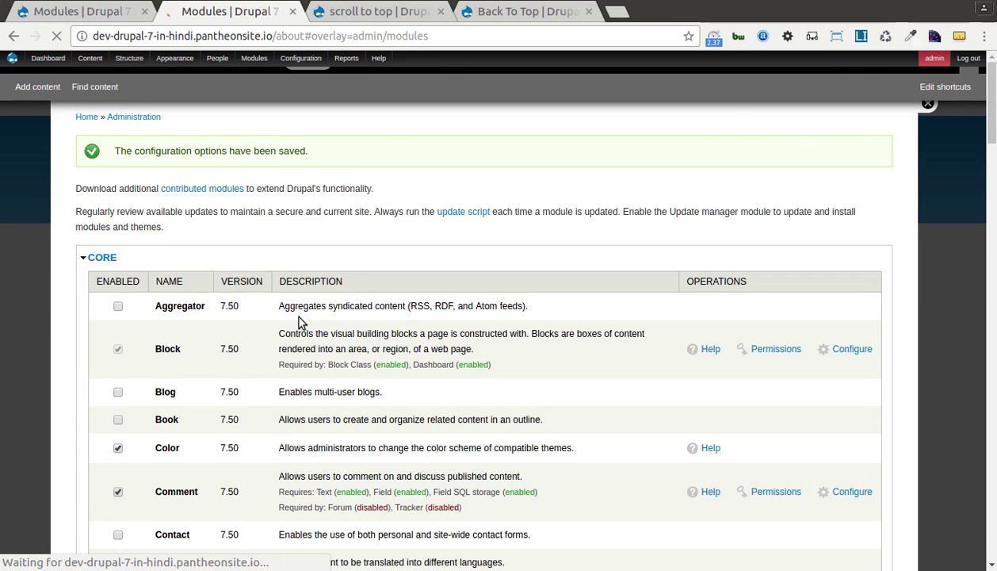
{"action": "scroll", "coordinate": [297, 290], "scroll_direction": "down", "scroll_amount": 15}
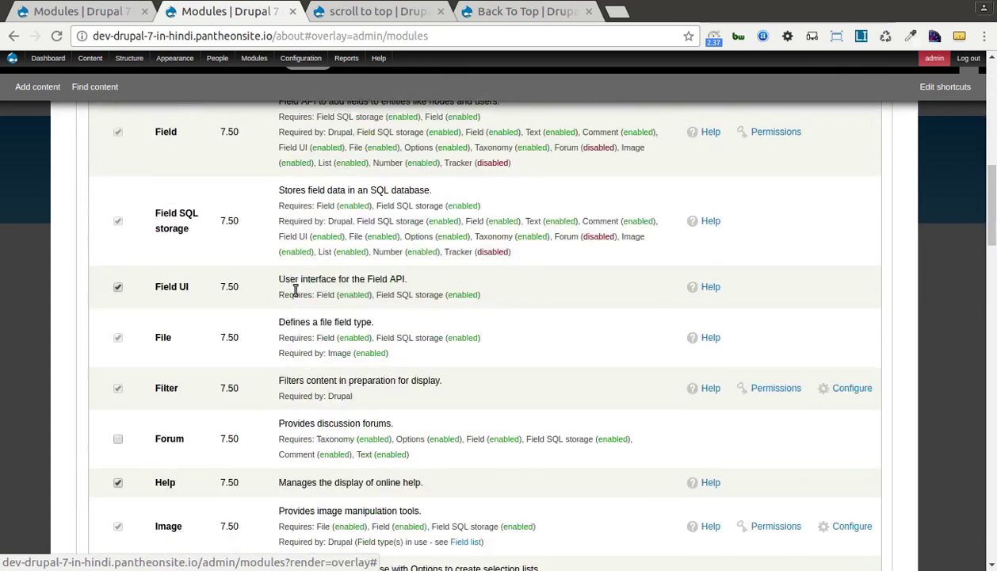
{"action": "scroll", "coordinate": [296, 291], "scroll_direction": "down", "scroll_amount": 10}
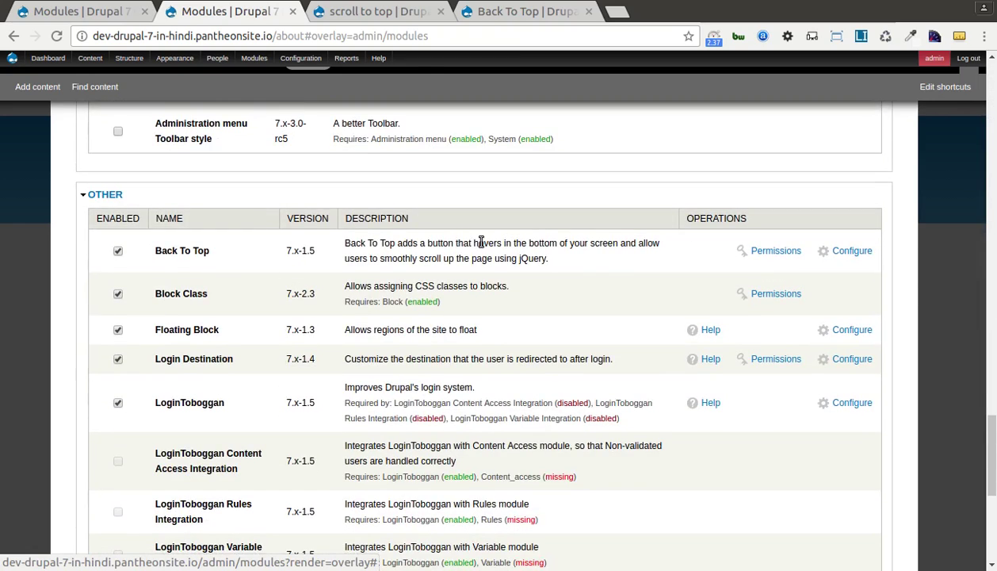
{"action": "left_click", "coordinate": [848, 252]}
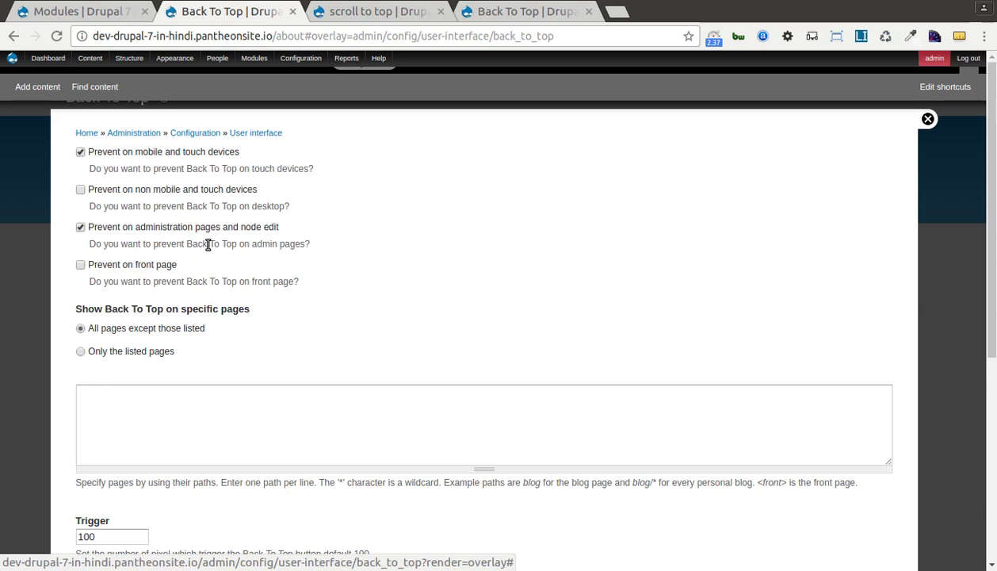
- Review the Back To Top prevention options and the settings for showing the button on specific pages
{"action": "scroll", "coordinate": [198, 238], "scroll_direction": "down", "scroll_amount": 1}
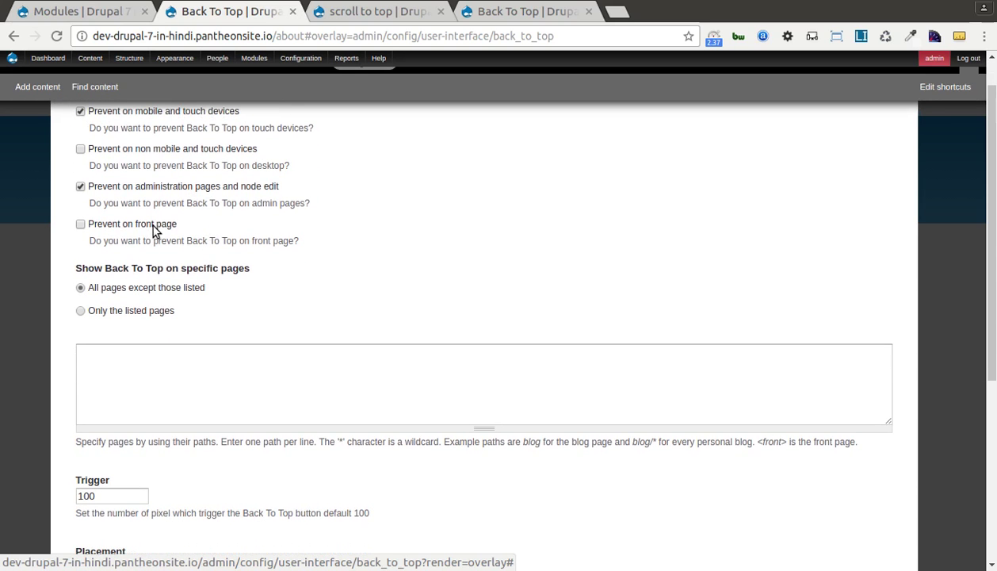
{"action": "scroll", "coordinate": [159, 229], "scroll_direction": "down", "scroll_amount": 1}
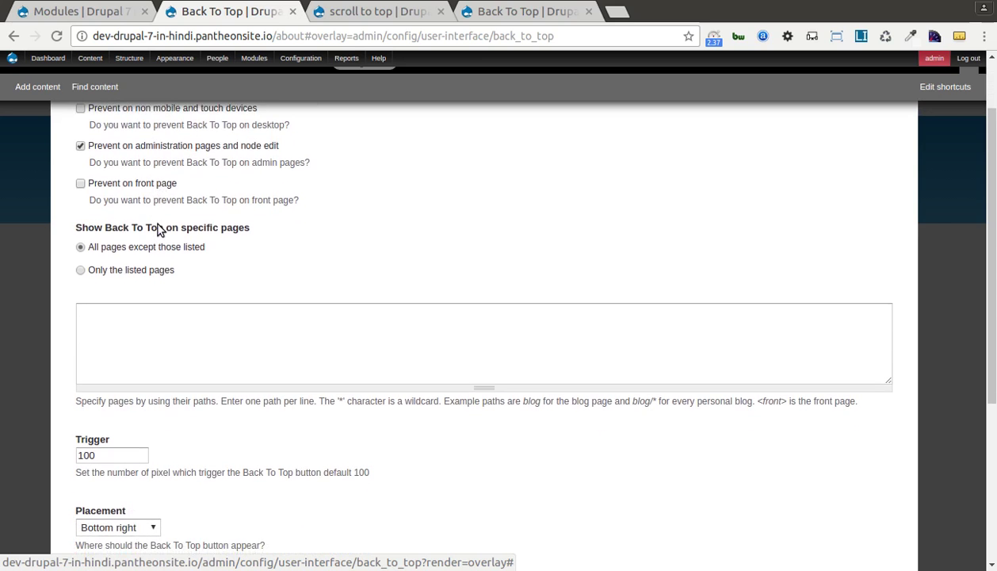
{"action": "scroll", "coordinate": [159, 228], "scroll_direction": "down", "scroll_amount": 2}
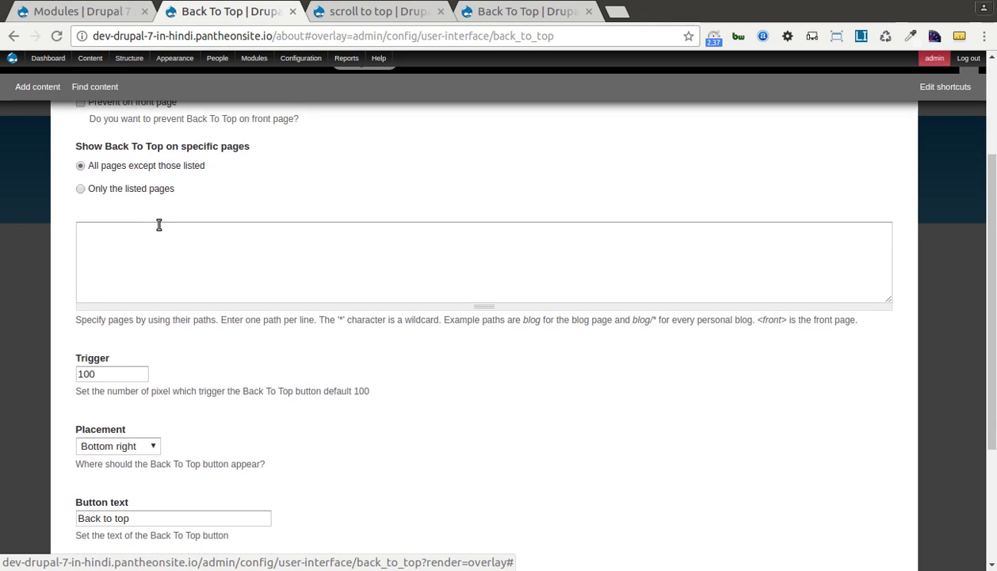
{"action": "left_click_drag", "start_coordinate": [77, 149], "coordinate": [250, 152]}
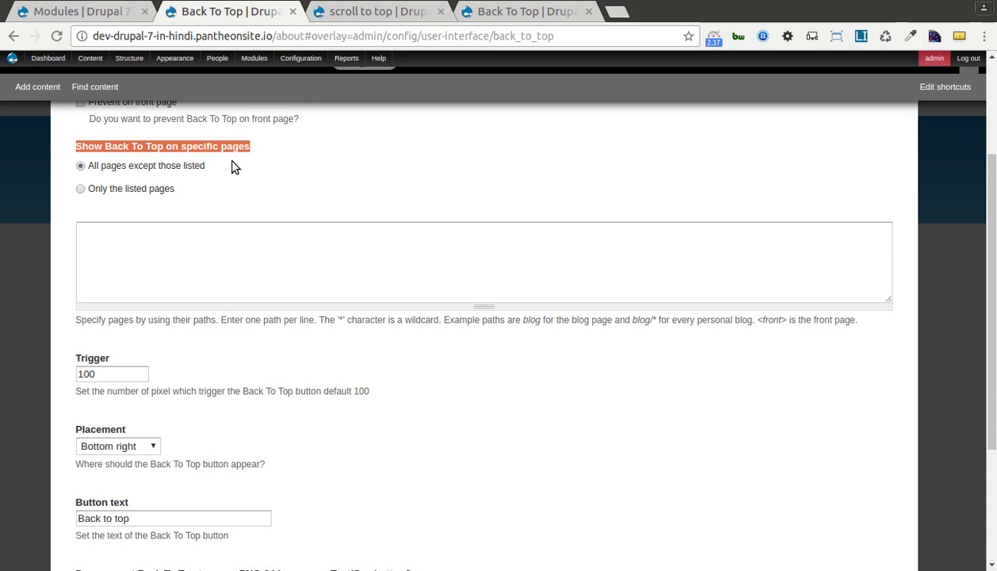
{"action": "left_click", "coordinate": [262, 160]}
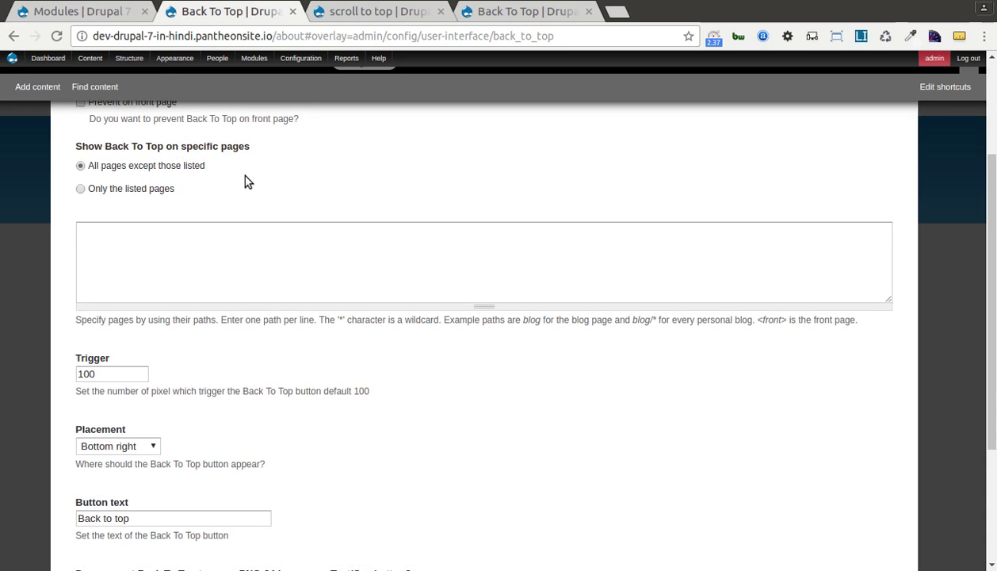
{"action": "left_click", "coordinate": [192, 227]}
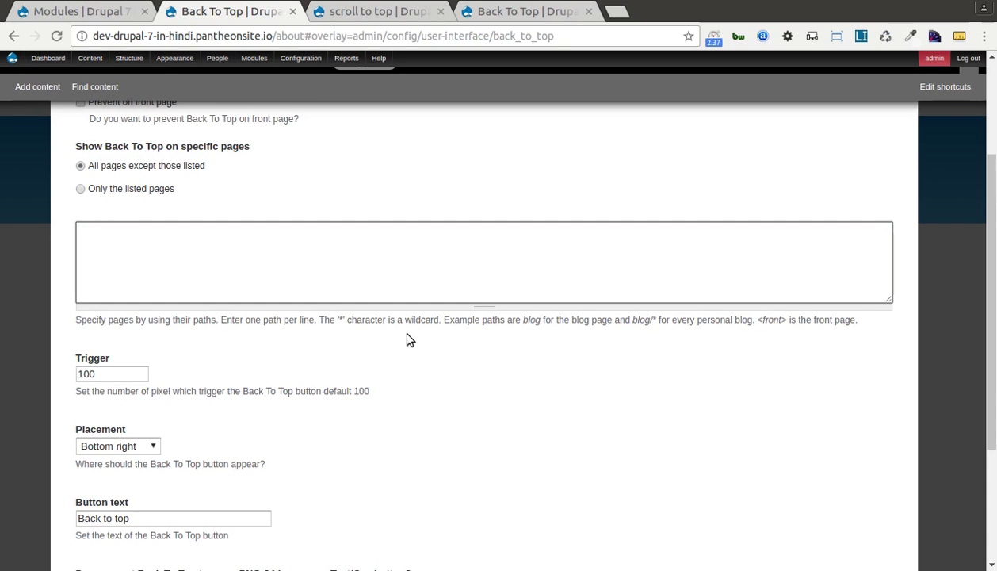
- Try the "Only the listed pages" option for showing Back To Top and restore "All pages except those listed"
{"action": "left_click_drag", "start_coordinate": [407, 339], "coordinate": [529, 318]}
{"action": "left_click", "coordinate": [260, 248]}
{"action": "left_click", "coordinate": [134, 170]}
{"action": "left_click", "coordinate": [134, 229]}
{"action": "left_click", "coordinate": [128, 196]}
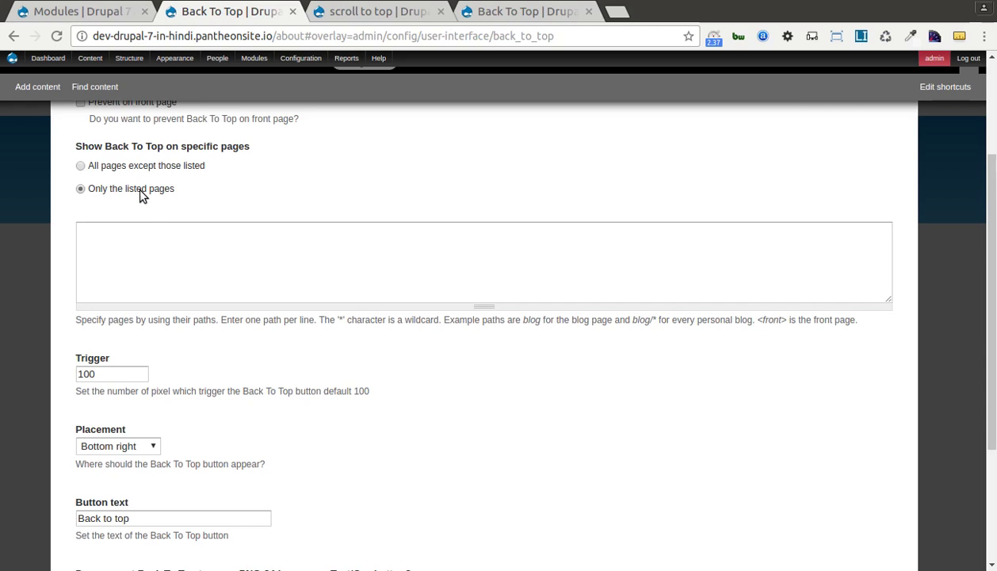
{"action": "left_click", "coordinate": [112, 236]}
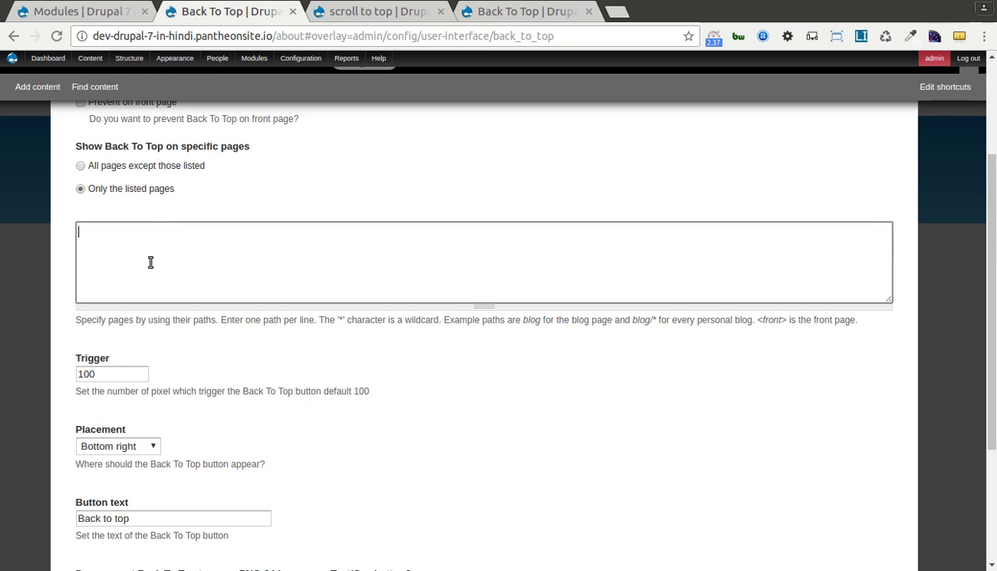
{"action": "left_click", "coordinate": [119, 170]}
- Review the Trigger pixel setting and the Placement options of the Back To Top button, keeping Bottom right selected
{"action": "scroll", "coordinate": [175, 271], "scroll_direction": "down", "scroll_amount": 2}
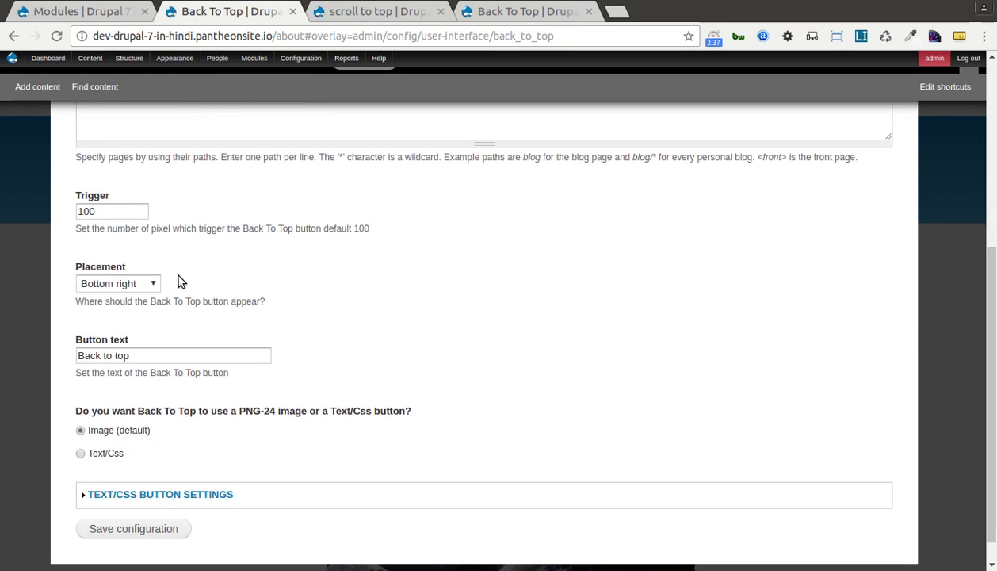
{"action": "left_click_drag", "start_coordinate": [97, 212], "coordinate": [80, 216]}
{"action": "scroll", "coordinate": [347, 224], "scroll_direction": "down", "scroll_amount": 1}
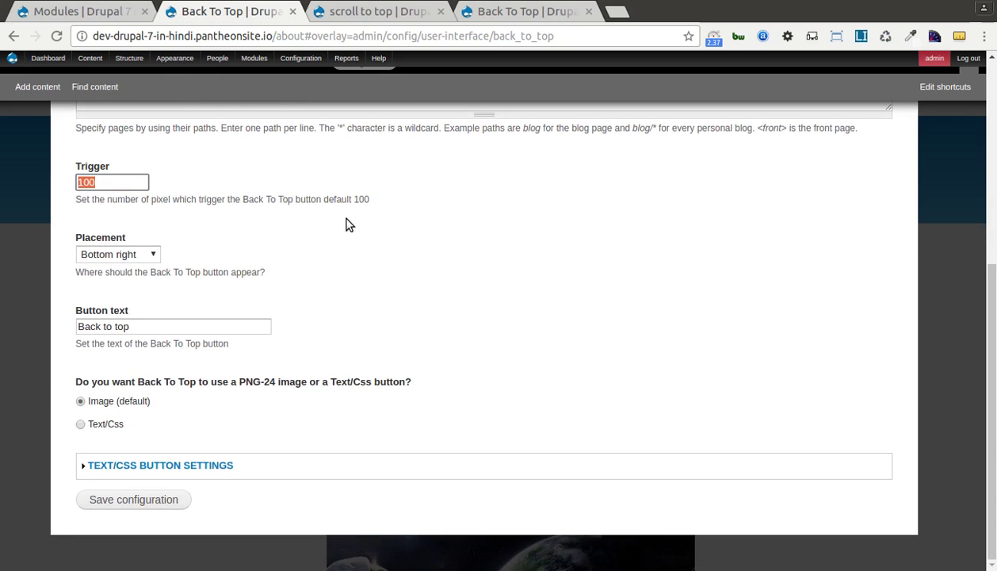
{"action": "left_click", "coordinate": [356, 238]}
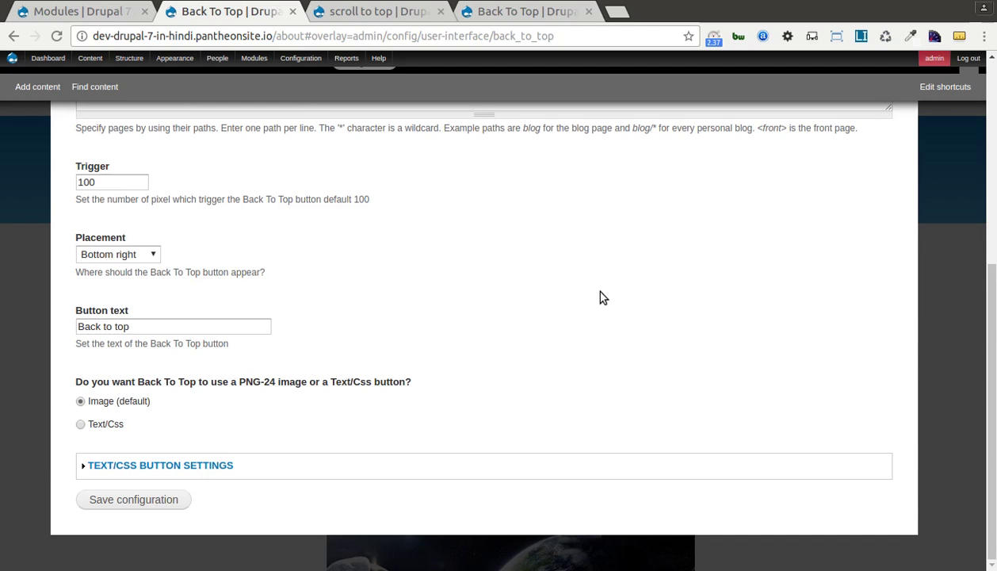
{"action": "left_click", "coordinate": [118, 183]}
{"action": "double_click", "coordinate": [119, 183]}
{"action": "left_click", "coordinate": [346, 258]}
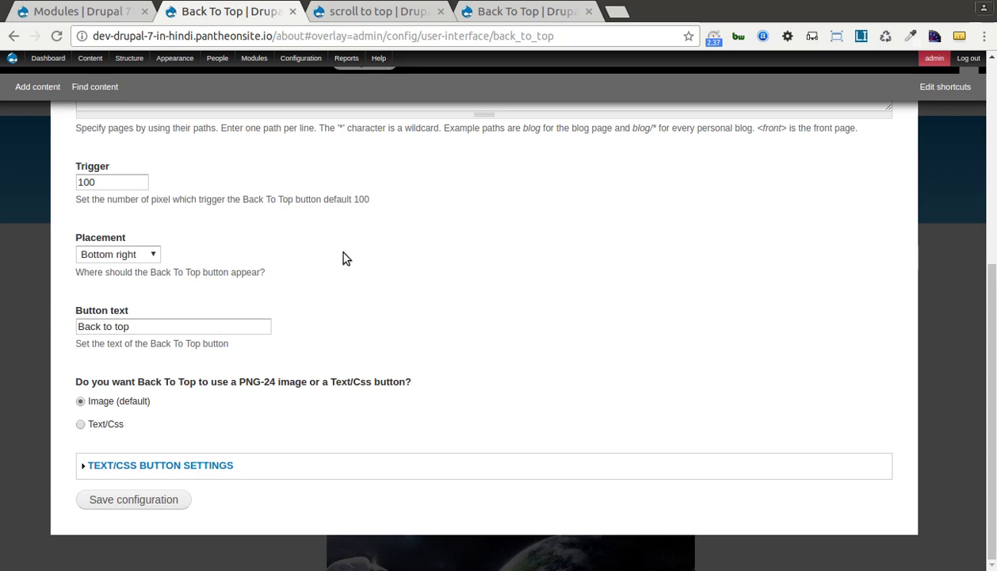
{"action": "left_click", "coordinate": [108, 255]}
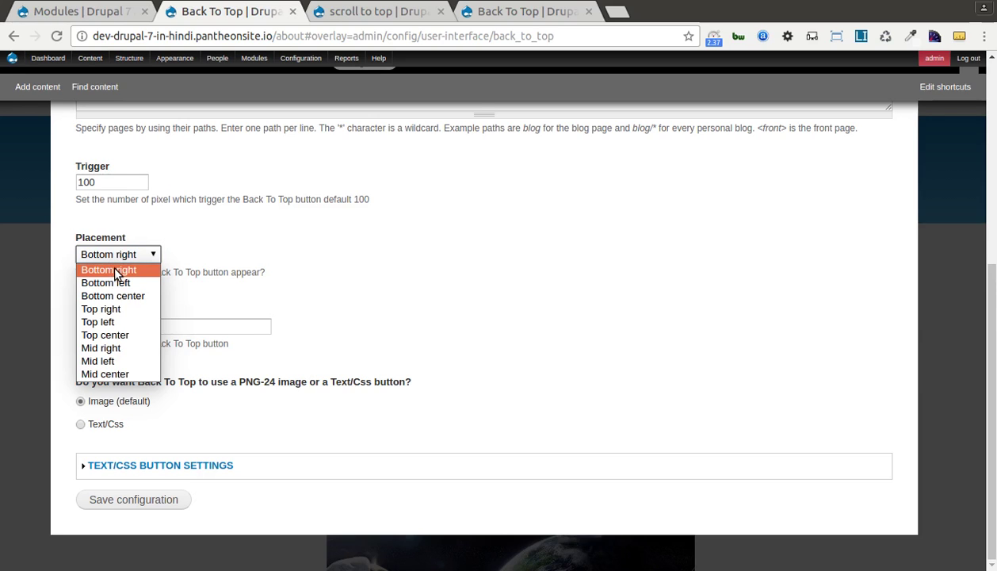
{"action": "left_click", "coordinate": [116, 272]}
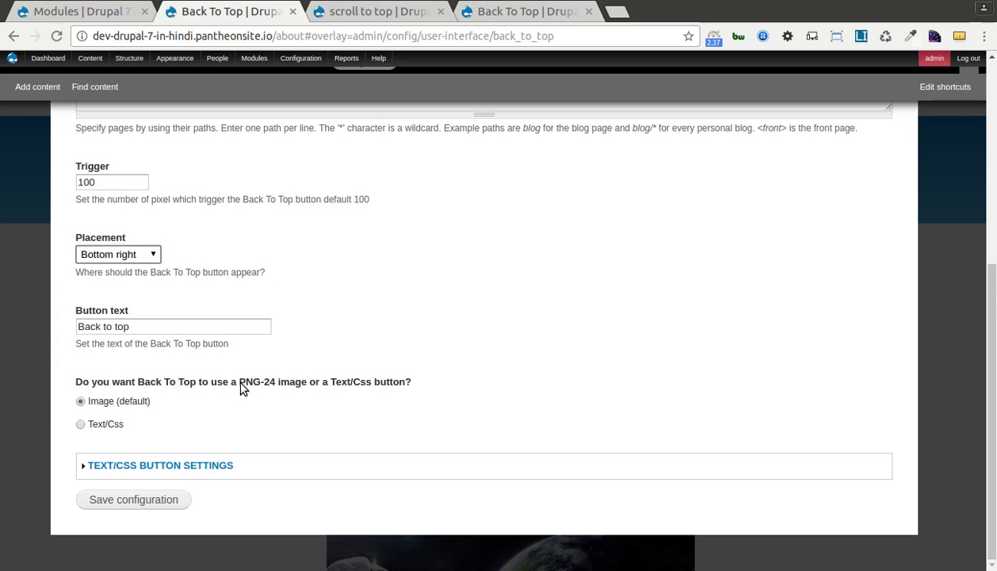
- Try the Text/Css button type and examine the color options in its Text/Css button settings
{"action": "left_click_drag", "start_coordinate": [103, 401], "coordinate": [173, 398]}
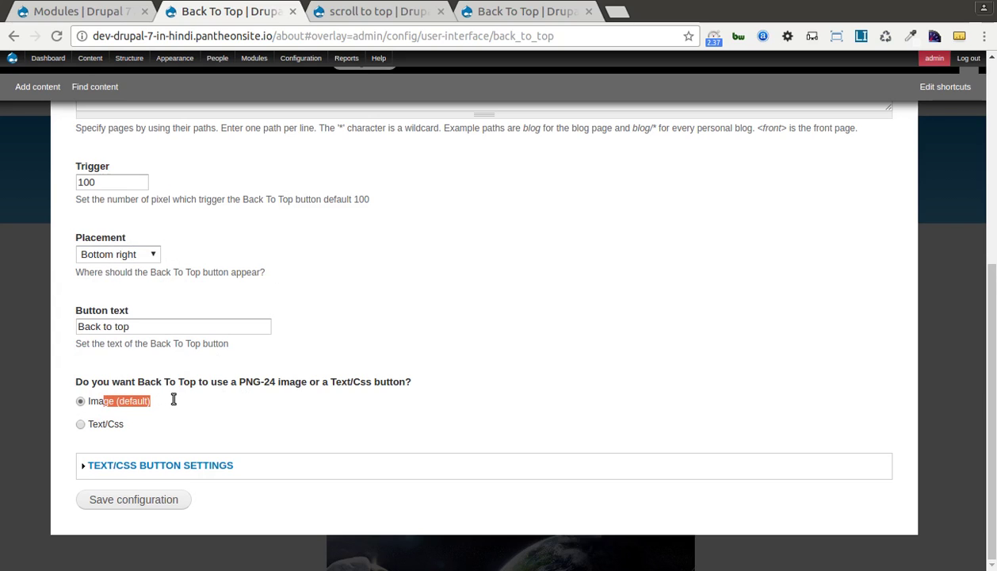
{"action": "left_click", "coordinate": [106, 426]}
{"action": "left_click", "coordinate": [127, 465]}
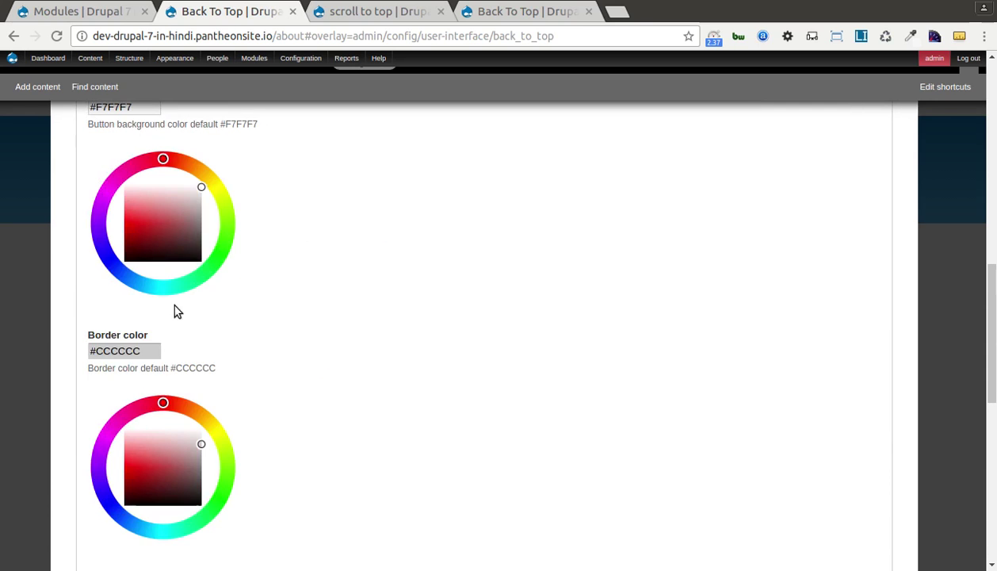
{"action": "scroll", "coordinate": [162, 222], "scroll_direction": "up", "scroll_amount": 2}
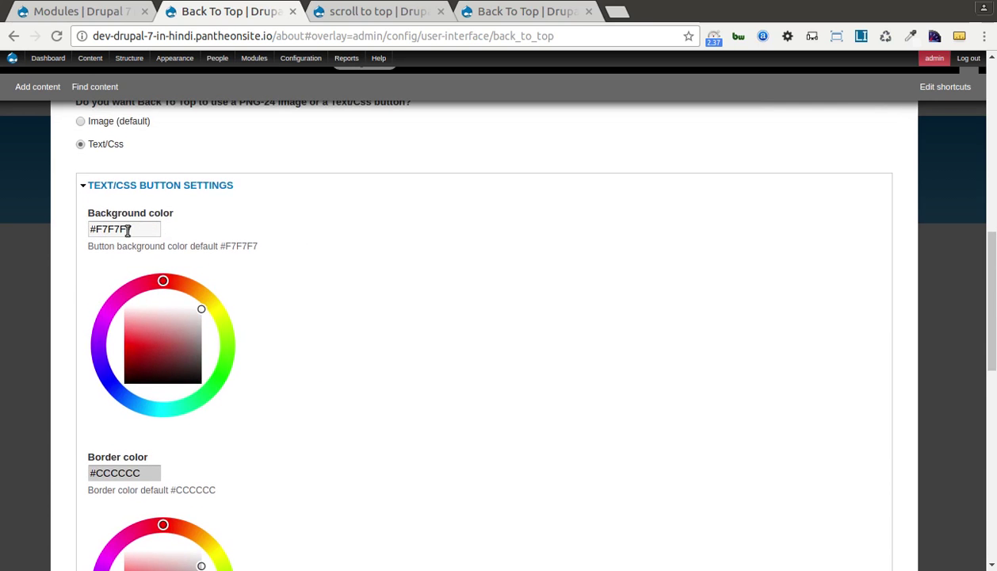
{"action": "scroll", "coordinate": [121, 261], "scroll_direction": "down", "scroll_amount": 7}
{"action": "scroll", "coordinate": [123, 334], "scroll_direction": "up", "scroll_amount": 10}
- Set the button type to Image (default), save the configuration and close the overlay
{"action": "left_click", "coordinate": [109, 327]}
{"action": "scroll", "coordinate": [119, 337], "scroll_direction": "down", "scroll_amount": 7}
{"action": "scroll", "coordinate": [119, 339], "scroll_direction": "down", "scroll_amount": 5}
{"action": "left_click", "coordinate": [123, 500]}
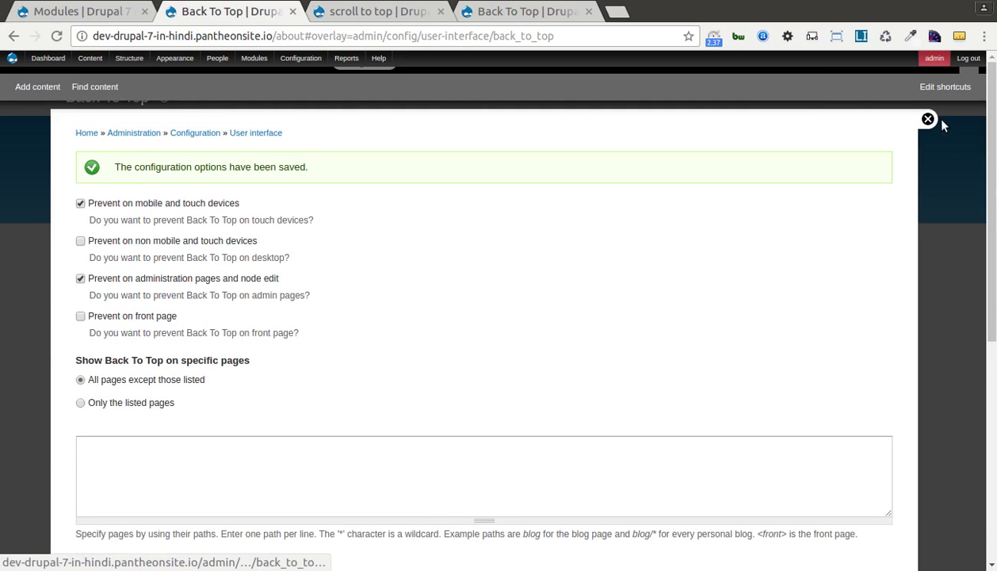
{"action": "left_click", "coordinate": [927, 120]}
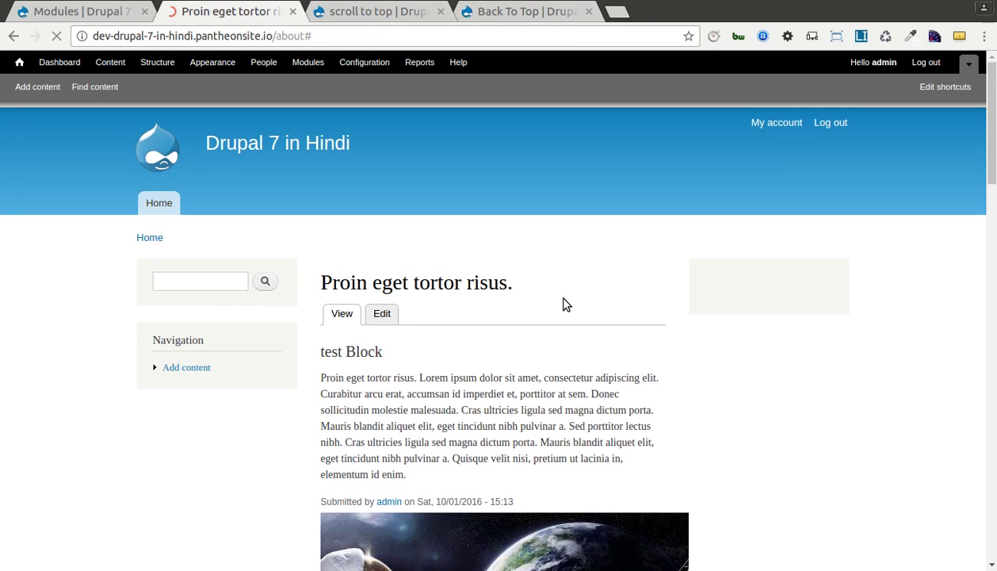
- Test the image back-to-top button on the article page from several scroll positions
{"action": "scroll", "coordinate": [564, 302], "scroll_direction": "down", "scroll_amount": 5}
{"action": "scroll", "coordinate": [985, 450], "scroll_direction": "down", "scroll_amount": 10}
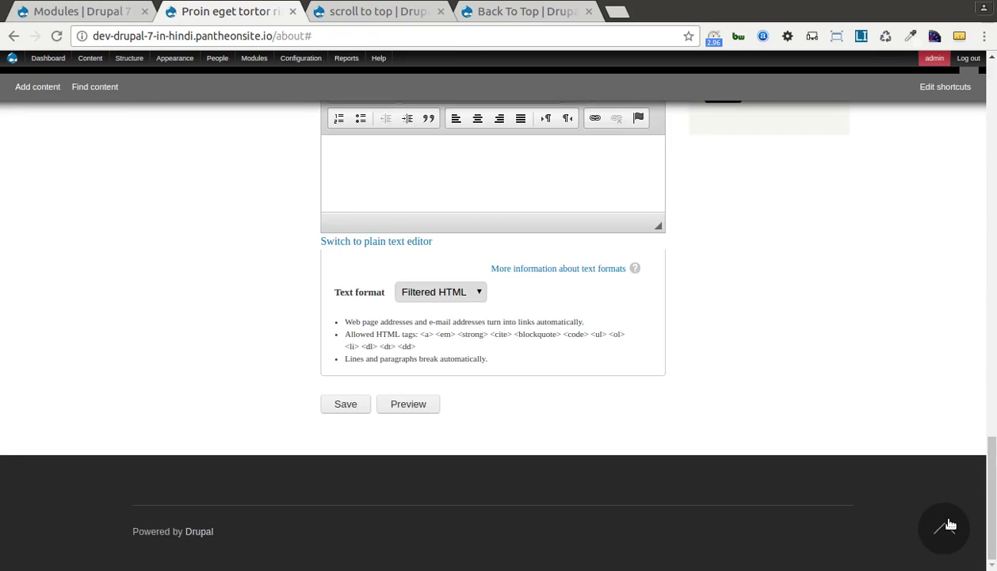
{"action": "left_click", "coordinate": [944, 526]}
{"action": "scroll", "coordinate": [734, 419], "scroll_direction": "down", "scroll_amount": 7}
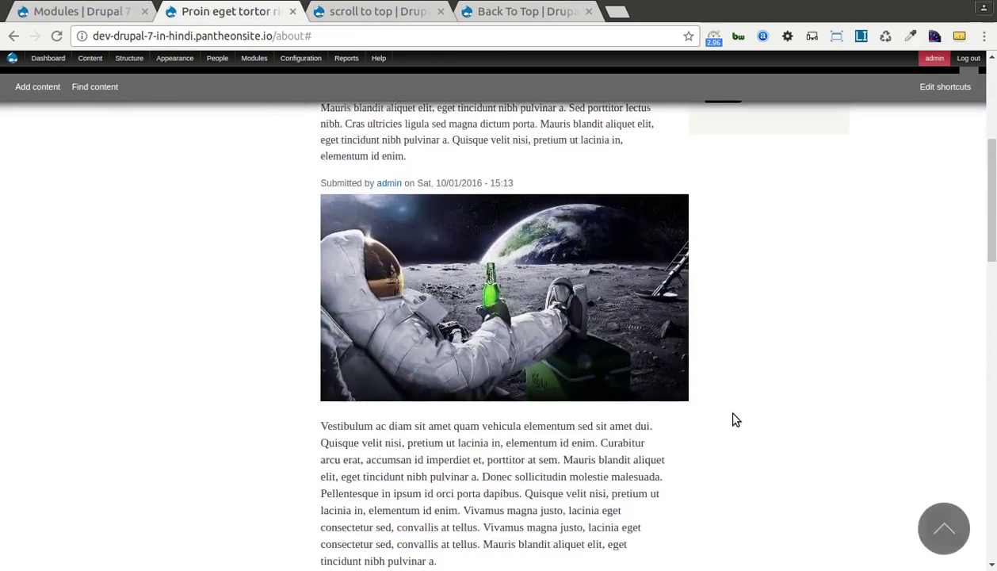
{"action": "left_click", "coordinate": [951, 535]}
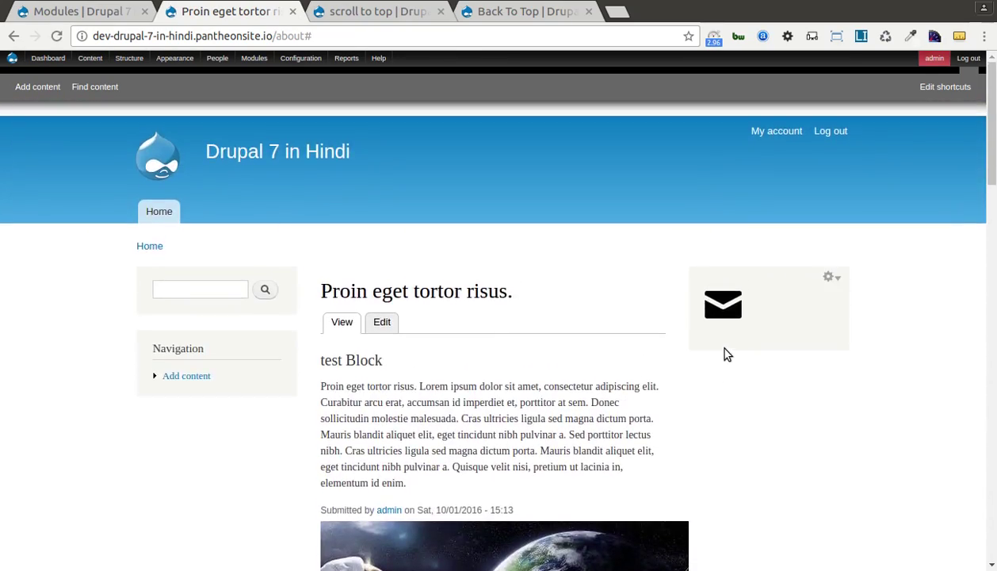
{"action": "scroll", "coordinate": [726, 352], "scroll_direction": "down", "scroll_amount": 2}
{"action": "scroll", "coordinate": [832, 428], "scroll_direction": "down", "scroll_amount": 2}
{"action": "left_click", "coordinate": [944, 526]}
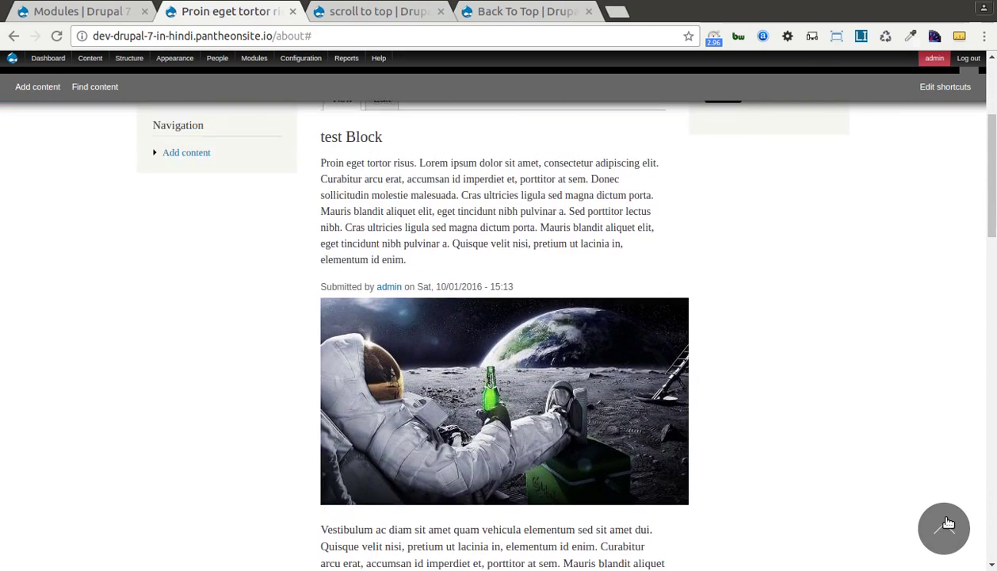
{"action": "scroll", "coordinate": [698, 357], "scroll_direction": "down", "scroll_amount": 1}
{"action": "scroll", "coordinate": [697, 358], "scroll_direction": "down", "scroll_amount": 2}
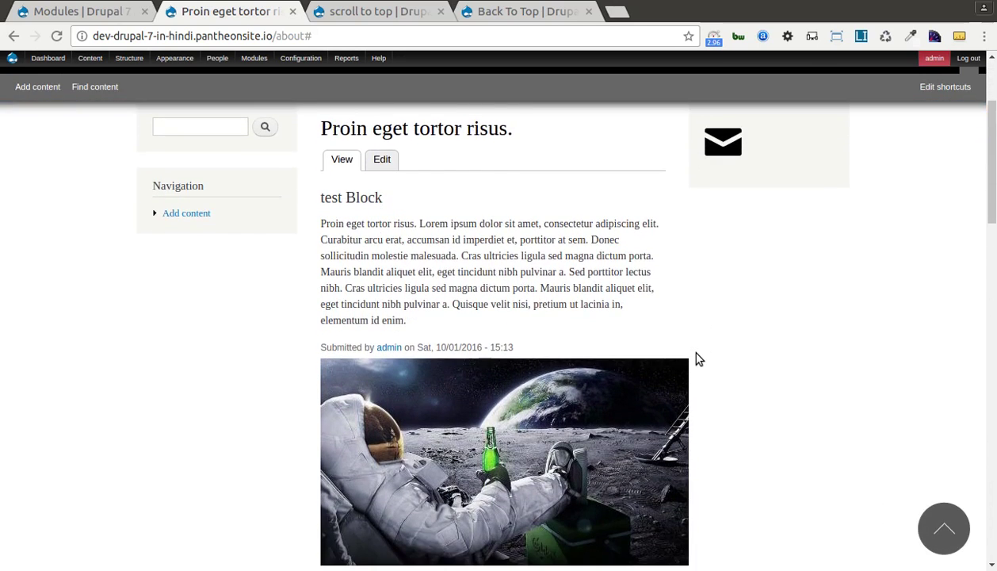
{"action": "left_click", "coordinate": [945, 530]}
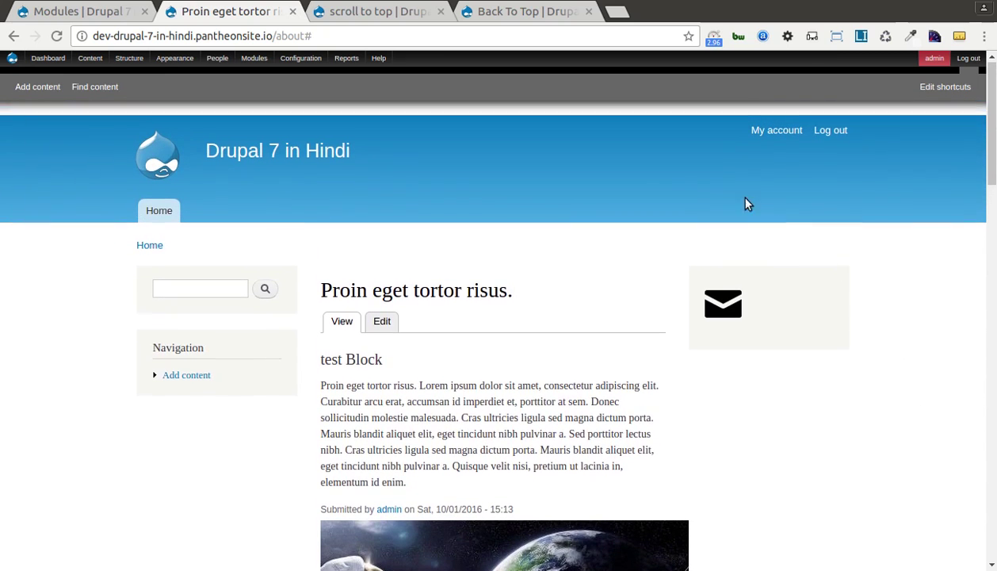
- Reopen the Back To Top configuration page and choose the Text/Css button type with a trigger of 200 pixels
{"action": "mouse_move", "coordinate": [273, 76]}
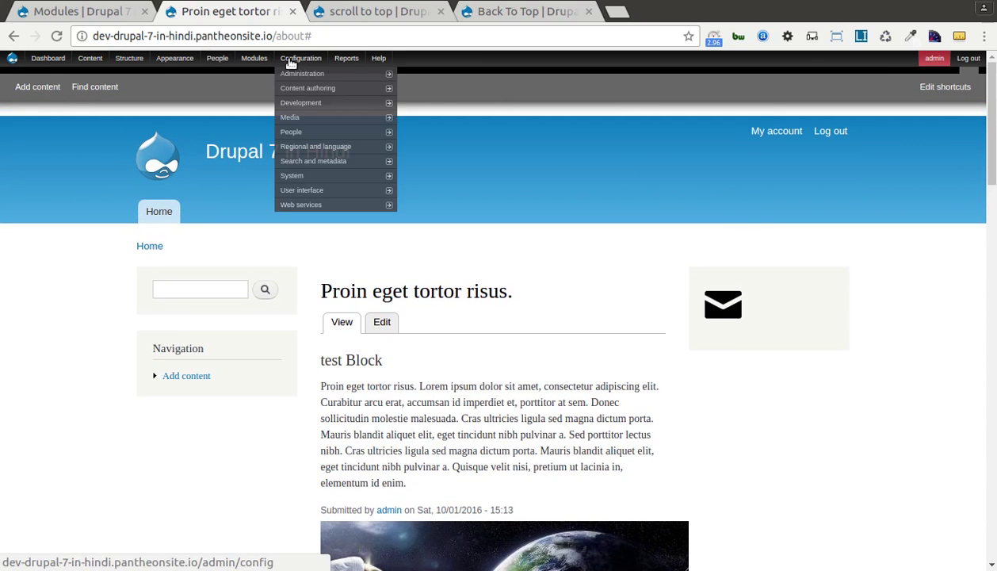
{"action": "left_click", "coordinate": [13, 37]}
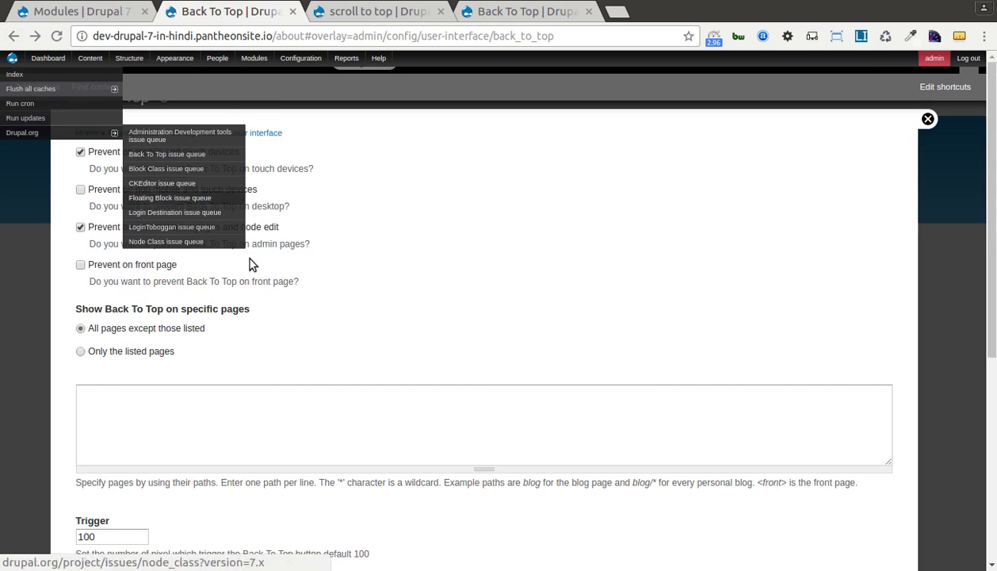
{"action": "scroll", "coordinate": [299, 274], "scroll_direction": "down", "scroll_amount": 5}
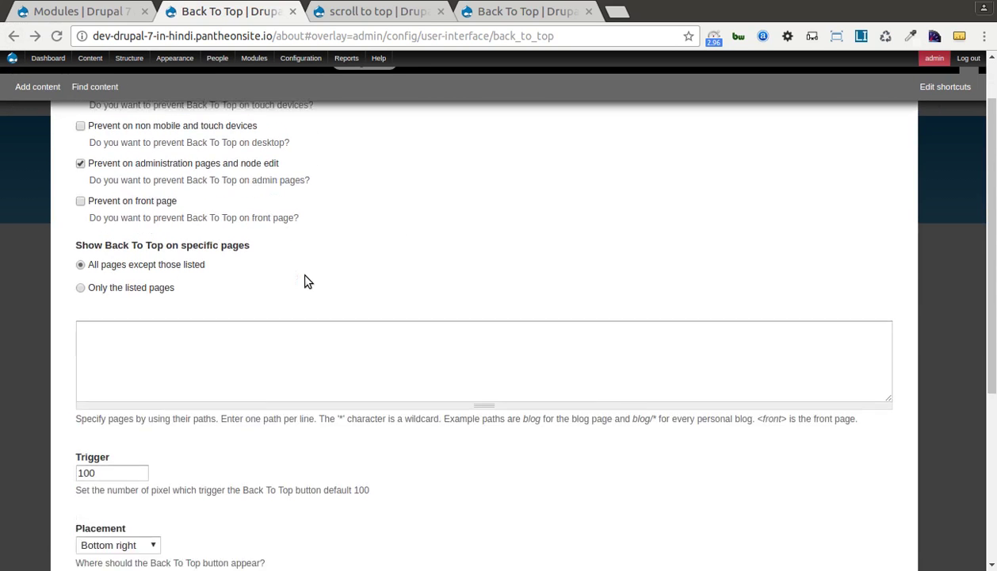
{"action": "scroll", "coordinate": [291, 284], "scroll_direction": "down", "scroll_amount": 1}
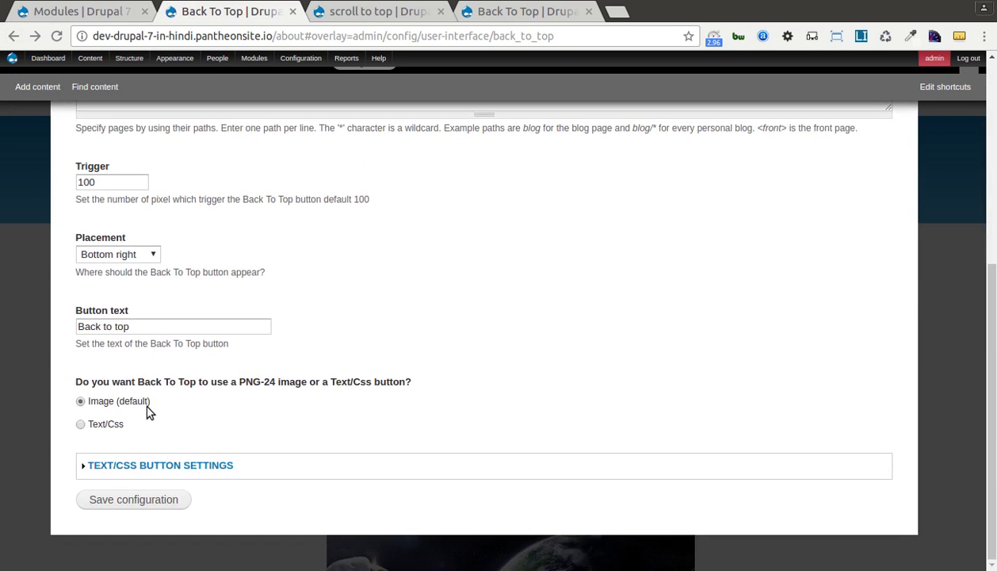
{"action": "left_click", "coordinate": [105, 426]}
{"action": "left_click", "coordinate": [85, 188]}
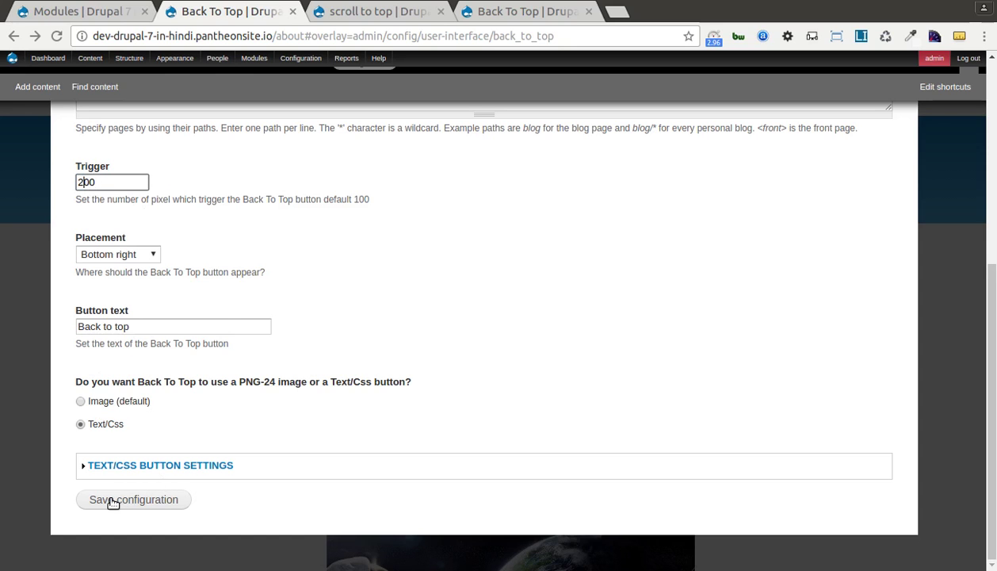
- Check the color options of the Text/Css button, save the configuration and close the overlay
{"action": "left_click", "coordinate": [133, 465]}
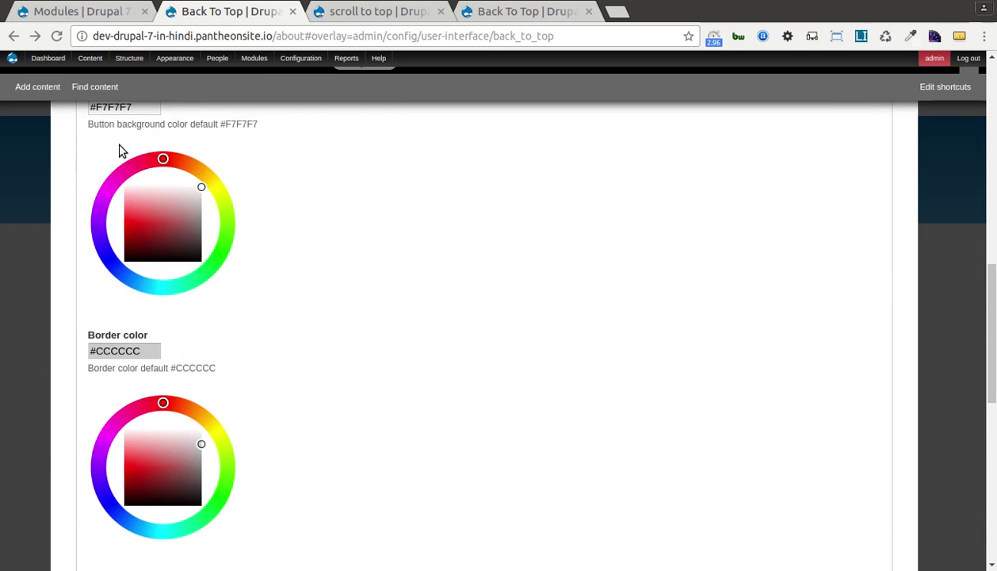
{"action": "scroll", "coordinate": [111, 339], "scroll_direction": "down", "scroll_amount": 3}
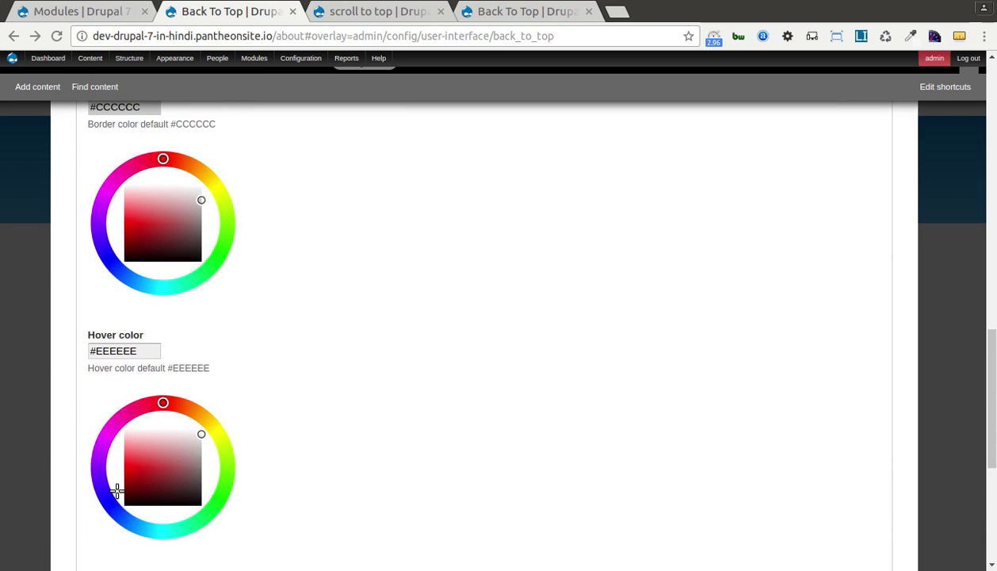
{"action": "scroll", "coordinate": [117, 491], "scroll_direction": "down", "scroll_amount": 4}
{"action": "scroll", "coordinate": [199, 366], "scroll_direction": "up", "scroll_amount": 2}
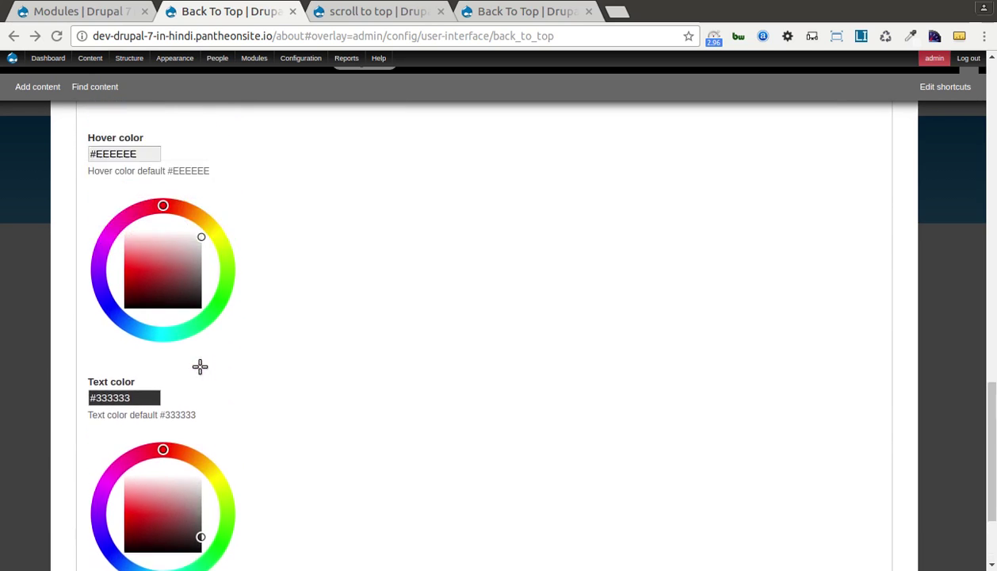
{"action": "scroll", "coordinate": [200, 366], "scroll_direction": "down", "scroll_amount": 2}
{"action": "left_click", "coordinate": [134, 499]}
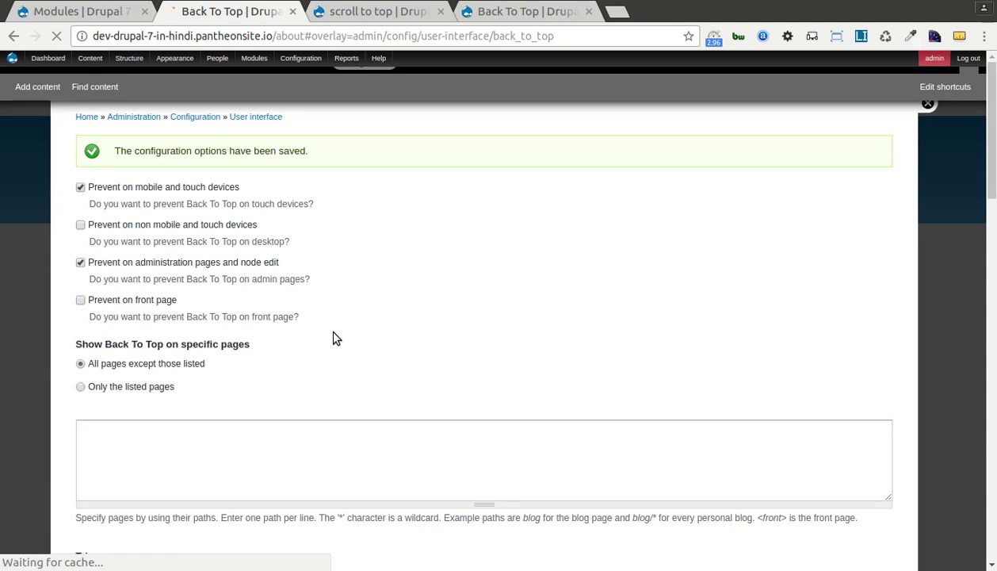
{"action": "left_click", "coordinate": [928, 120]}
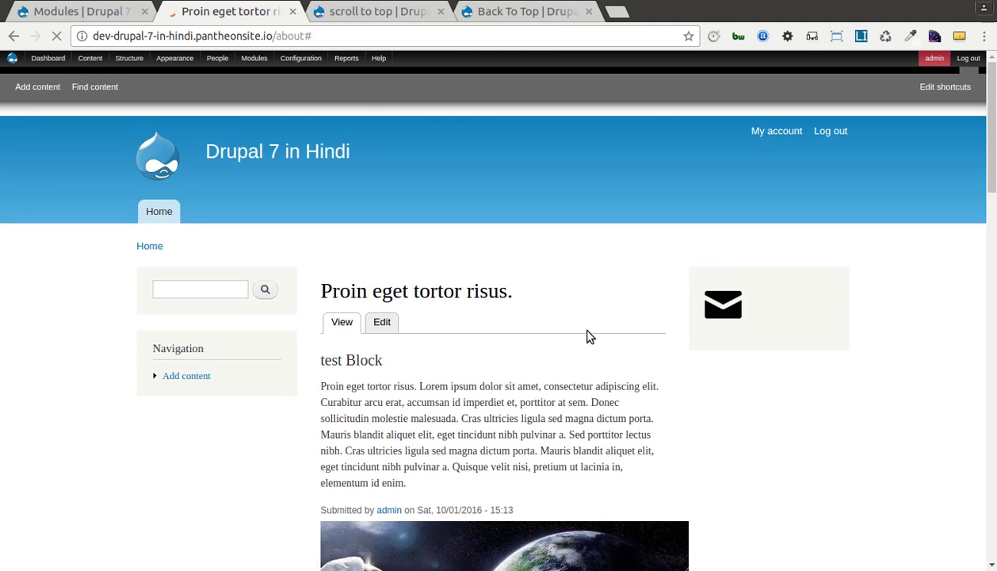
- Test the "Back to top" text button on the article page from several scroll positions
{"action": "scroll", "coordinate": [588, 336], "scroll_direction": "down", "scroll_amount": 5}
{"action": "scroll", "coordinate": [588, 337], "scroll_direction": "down", "scroll_amount": 10}
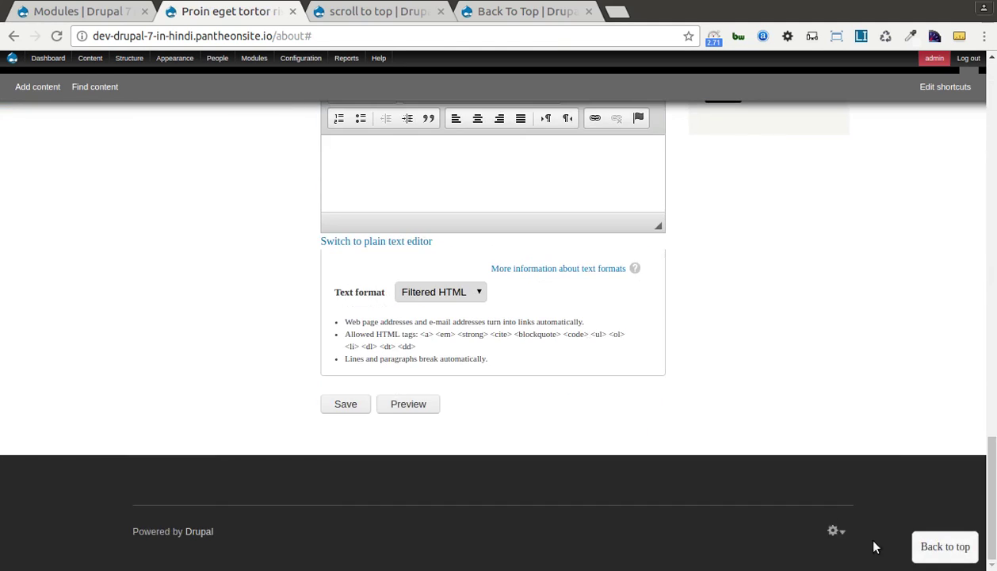
{"action": "left_click", "coordinate": [939, 550]}
{"action": "scroll", "coordinate": [752, 421], "scroll_direction": "down", "scroll_amount": 9}
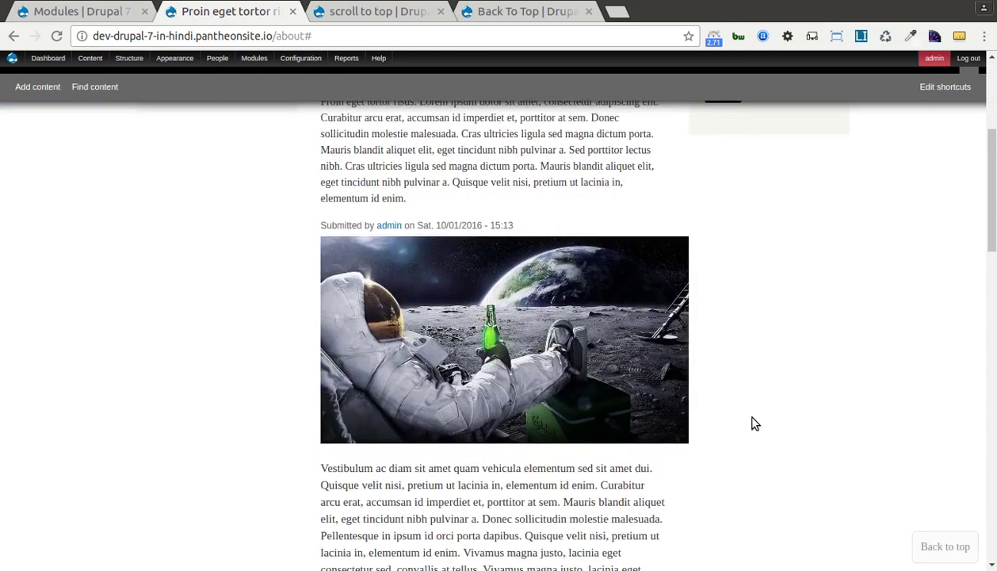
{"action": "left_click", "coordinate": [941, 547]}
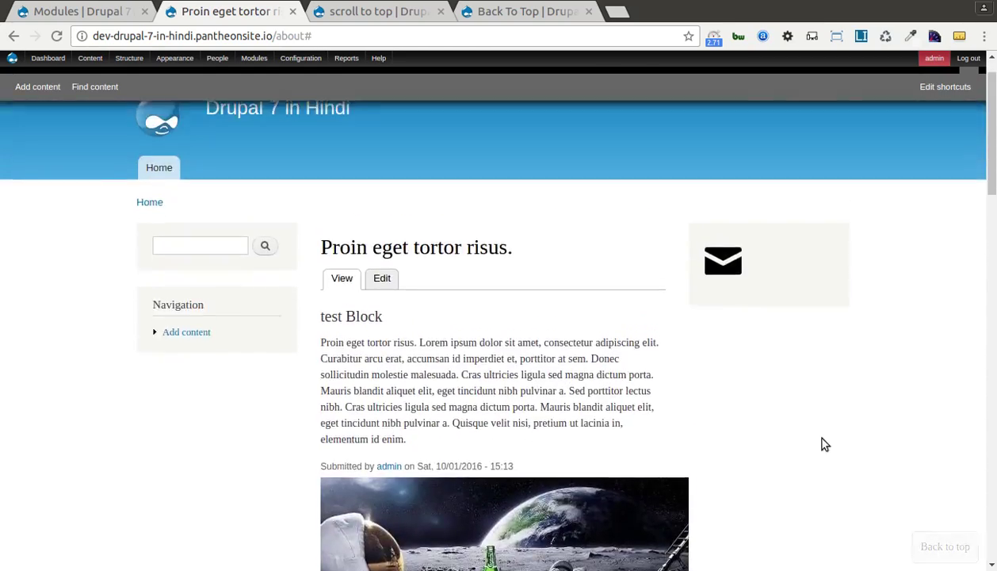
{"action": "scroll", "coordinate": [784, 427], "scroll_direction": "down", "scroll_amount": 9}
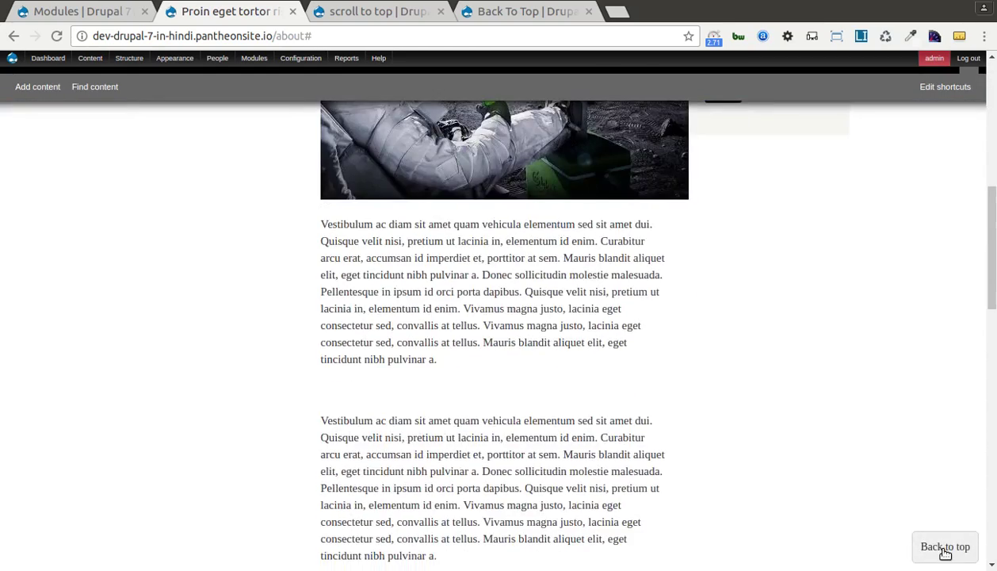
{"action": "left_click", "coordinate": [943, 548]}
{"action": "scroll", "coordinate": [605, 405], "scroll_direction": "down", "scroll_amount": 9}
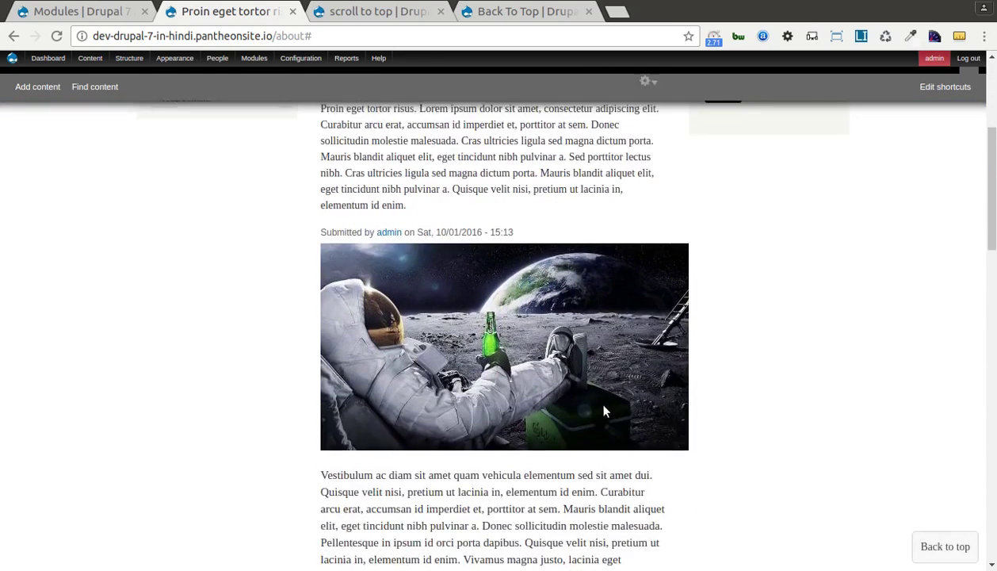
{"action": "left_click", "coordinate": [943, 546]}
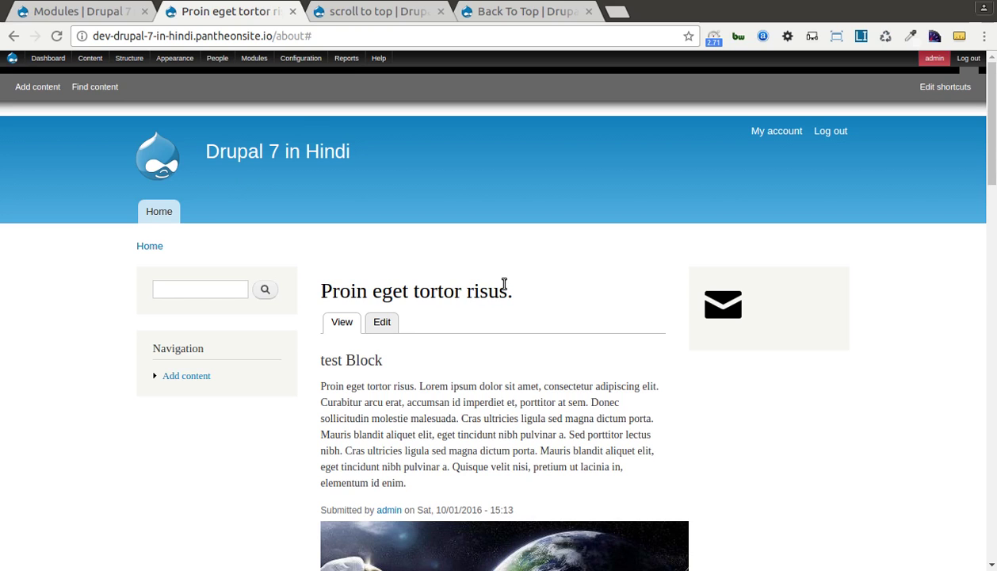
{"action": "scroll", "coordinate": [504, 285], "scroll_direction": "down", "scroll_amount": 12}
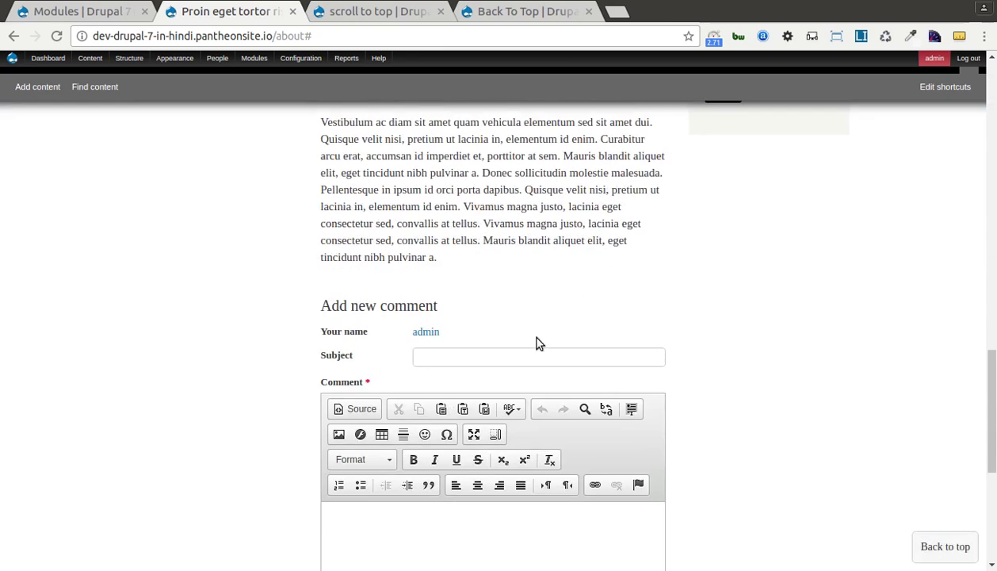
{"action": "left_click", "coordinate": [946, 548]}
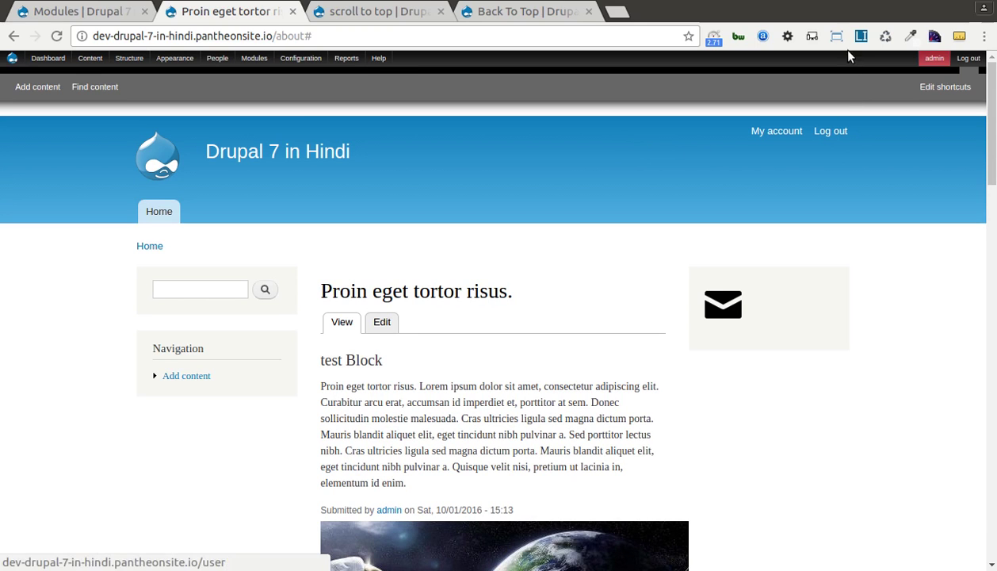
{"action": "left_click", "coordinate": [820, 8]}
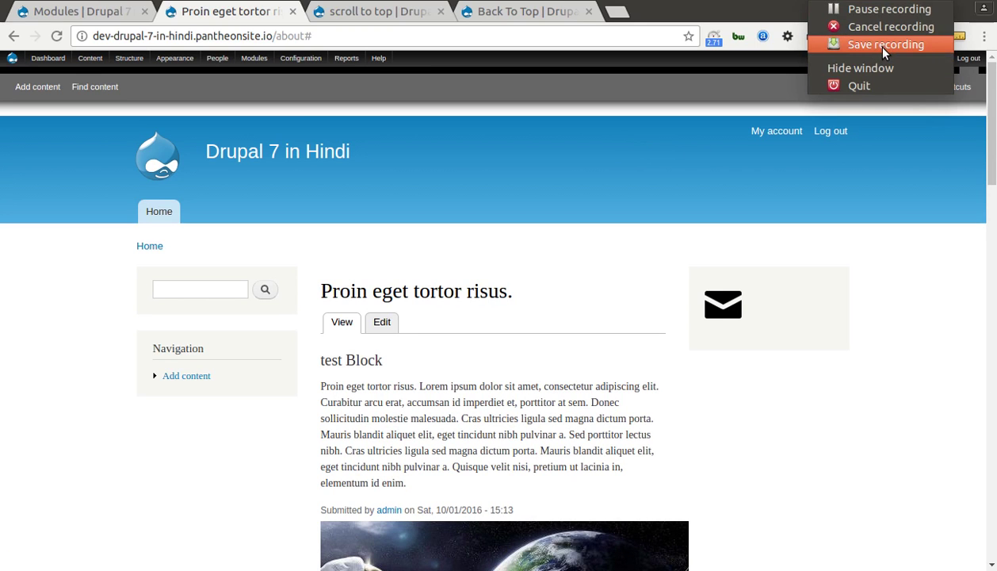